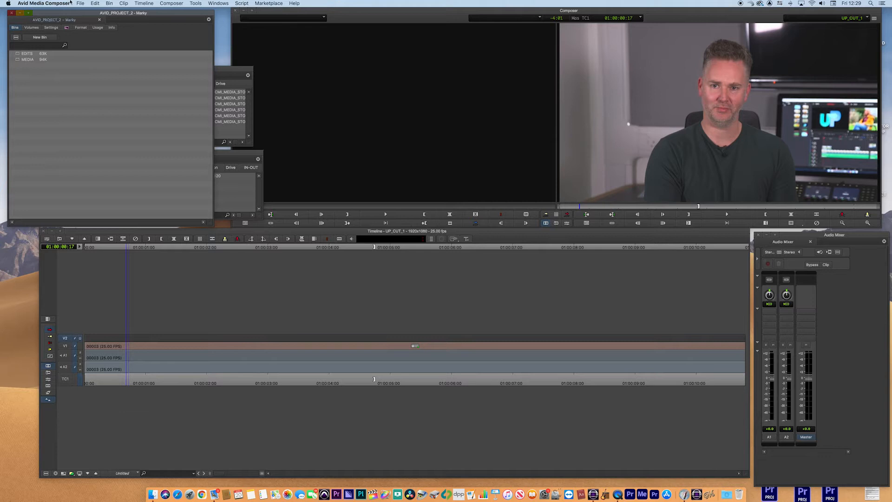
Create a new title for the sequence using the Title Tool.
{"action": "left_click", "coordinate": [130, 4]}
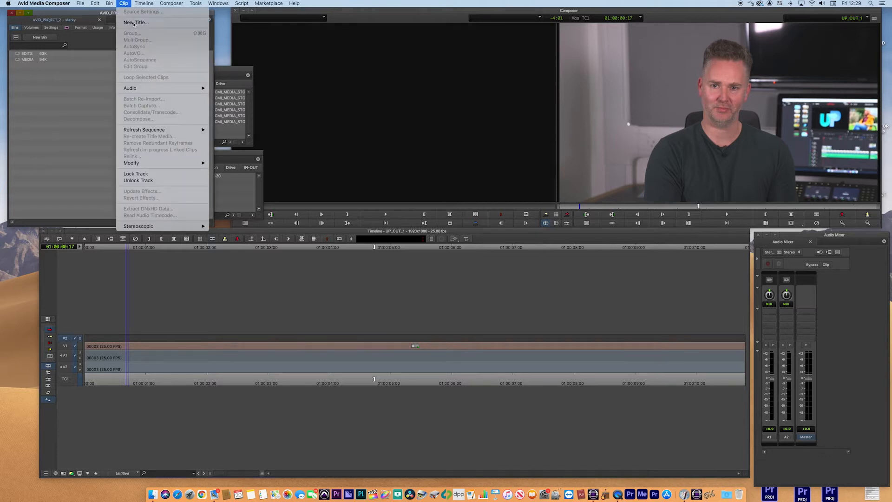
{"action": "left_click", "coordinate": [523, 222]}
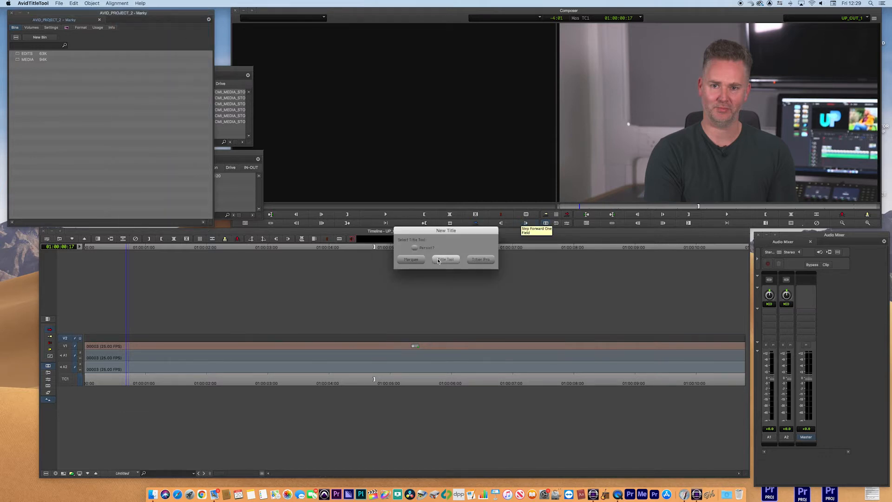
{"action": "left_click", "coordinate": [445, 260]}
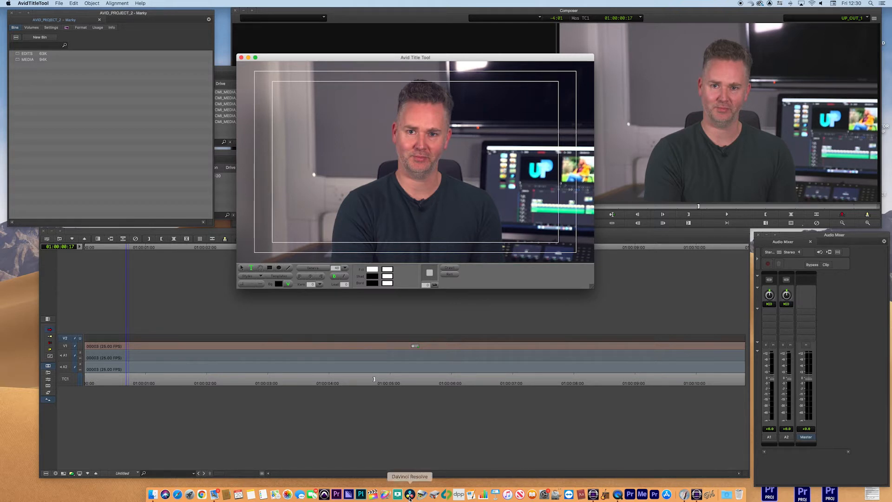
Copy the full credits list from the note in Notes and paste it into the new title.
{"action": "left_click", "coordinate": [251, 495]}
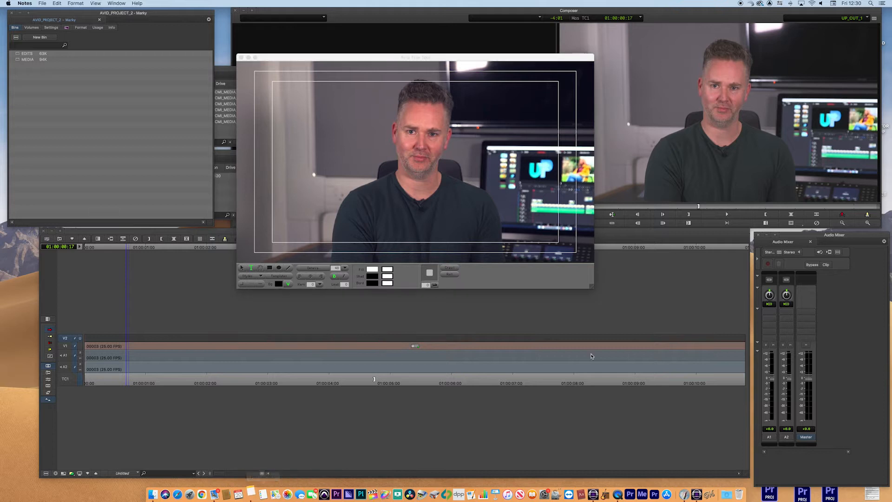
{"action": "left_click_drag", "start_coordinate": [648, 111], "coordinate": [712, 225]}
{"action": "key", "text": "super+c"}
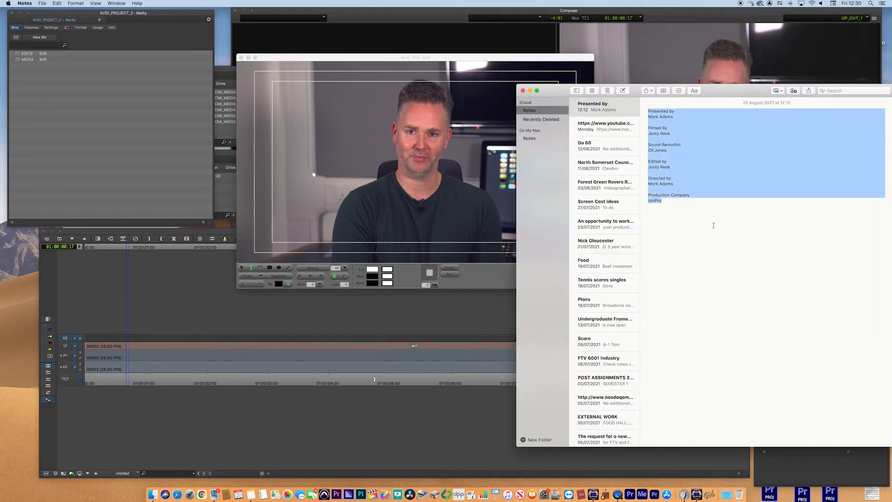
{"action": "left_click", "coordinate": [353, 132]}
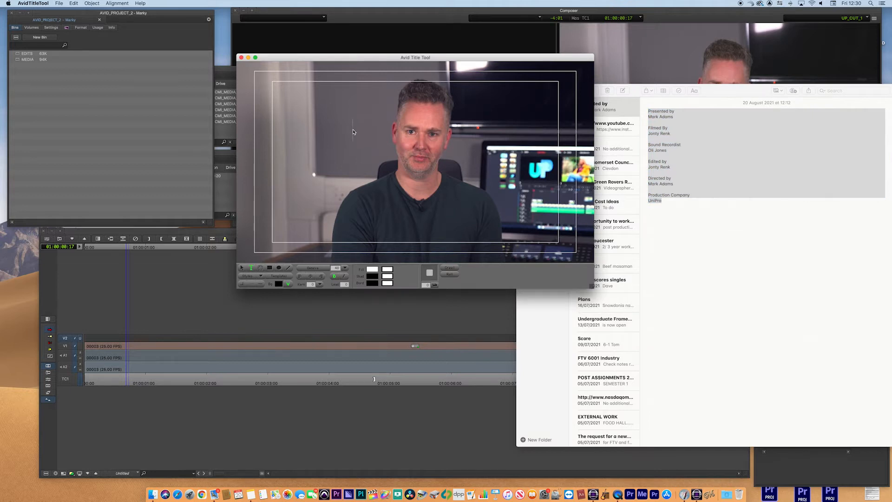
{"action": "key", "text": "super+v"}
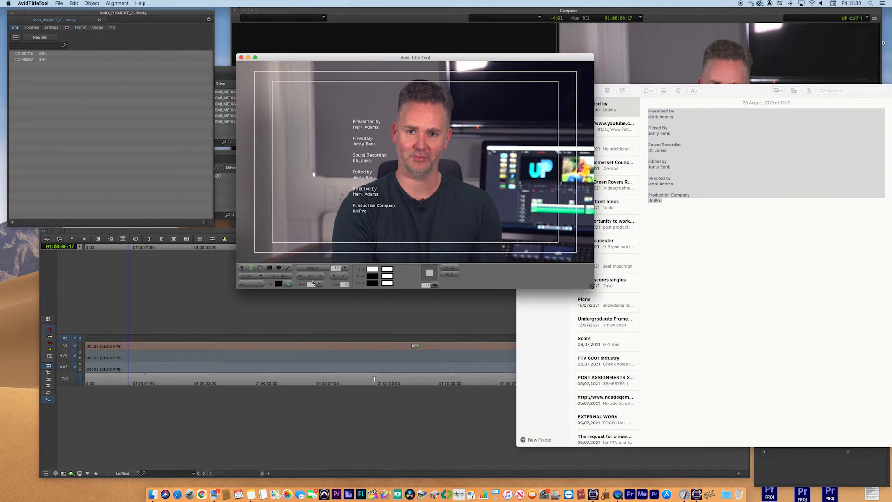
Set the pasted credits text to size 48 and reposition the text block in the title frame.
{"action": "left_click", "coordinate": [242, 268]}
{"action": "left_click_drag", "start_coordinate": [353, 180], "coordinate": [395, 151]}
{"action": "left_click", "coordinate": [344, 269]}
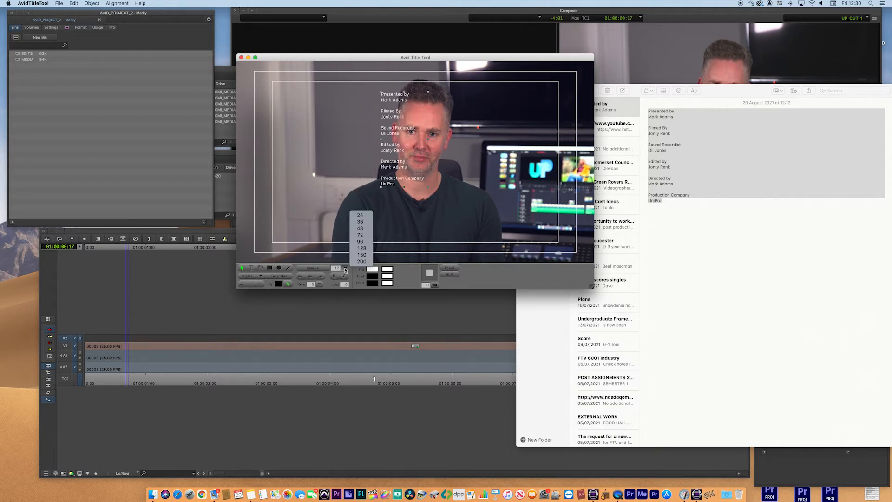
{"action": "left_click", "coordinate": [361, 229]}
{"action": "left_click_drag", "start_coordinate": [407, 225], "coordinate": [408, 150]}
{"action": "left_click_drag", "start_coordinate": [407, 214], "coordinate": [399, 138]}
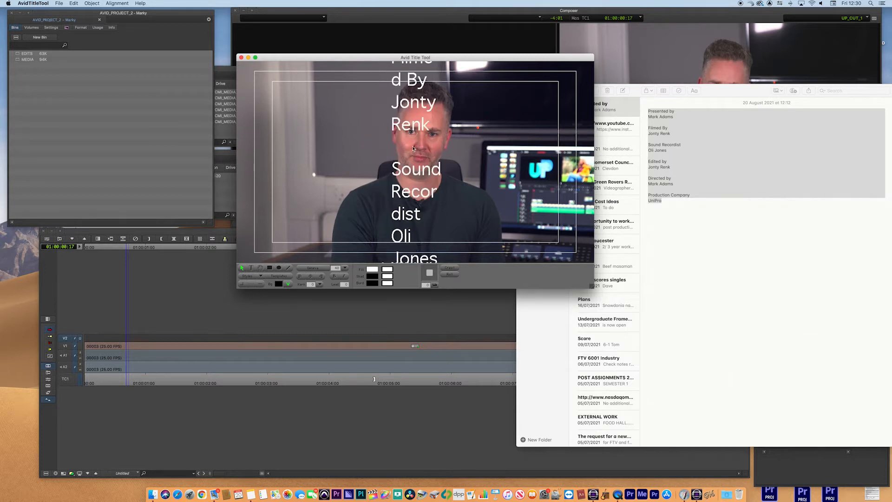
{"action": "left_click_drag", "start_coordinate": [408, 240], "coordinate": [409, 185]}
Widen the credits text box so each line fits, and centre the text in the frame.
{"action": "left_click_drag", "start_coordinate": [422, 231], "coordinate": [555, 227]}
{"action": "scroll", "coordinate": [403, 145], "scroll_direction": "up", "scroll_amount": 5}
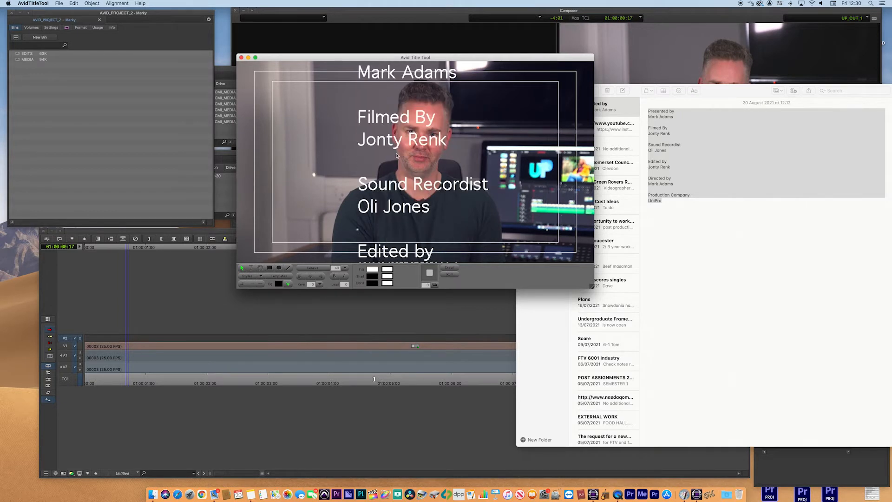
{"action": "left_click", "coordinate": [310, 277]}
{"action": "left_click_drag", "start_coordinate": [461, 160], "coordinate": [418, 169]}
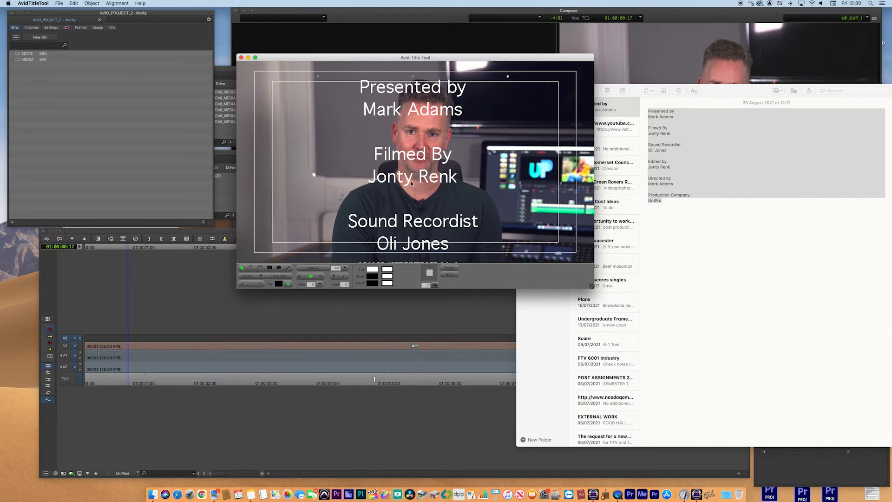
Add a drop shadow slightly below and beside the credits text, and apply Soften Shadow to it.
{"action": "double_click", "coordinate": [407, 177]}
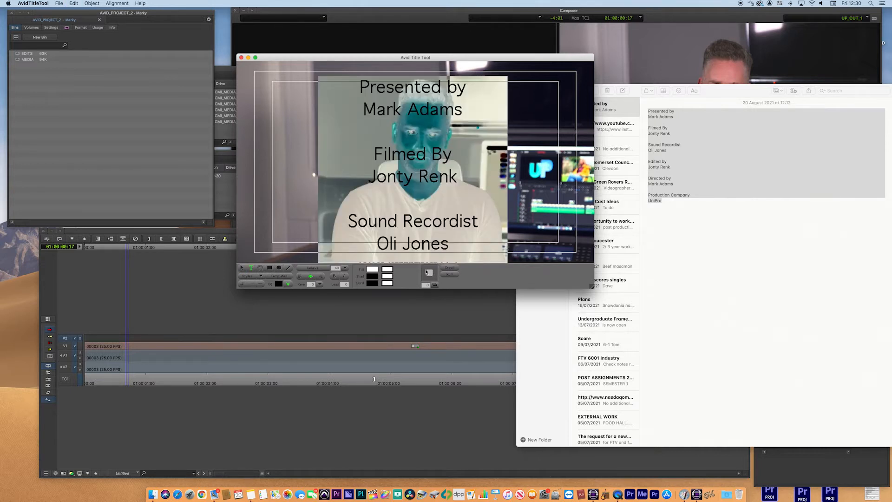
{"action": "left_click_drag", "start_coordinate": [432, 276], "coordinate": [434, 279]}
{"action": "left_click", "coordinate": [520, 214]}
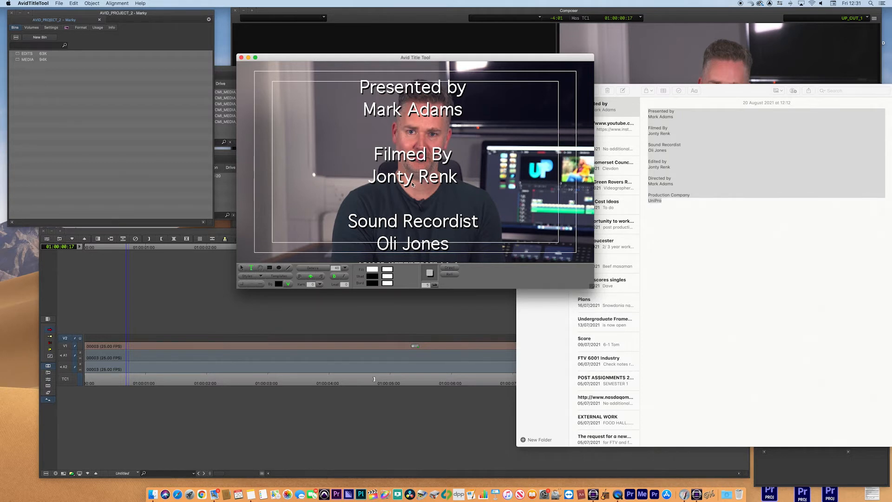
{"action": "left_click", "coordinate": [92, 3]}
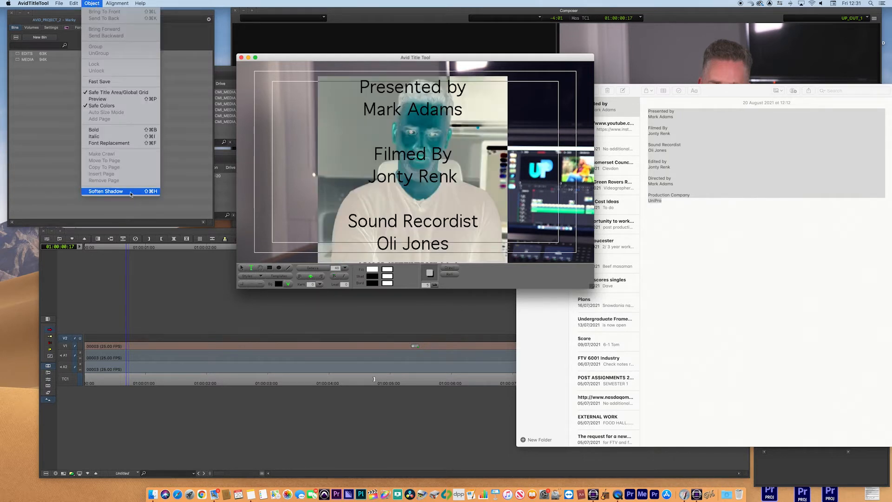
{"action": "left_click", "coordinate": [118, 192]}
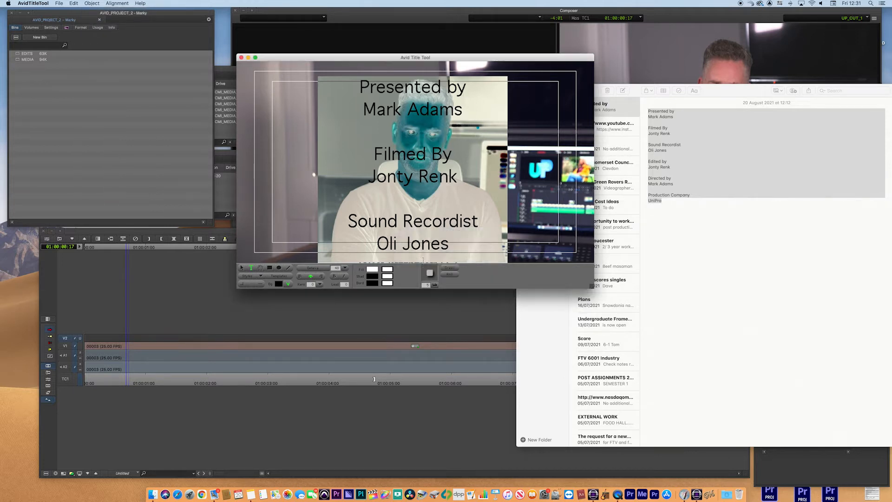
{"action": "left_click", "coordinate": [417, 260]}
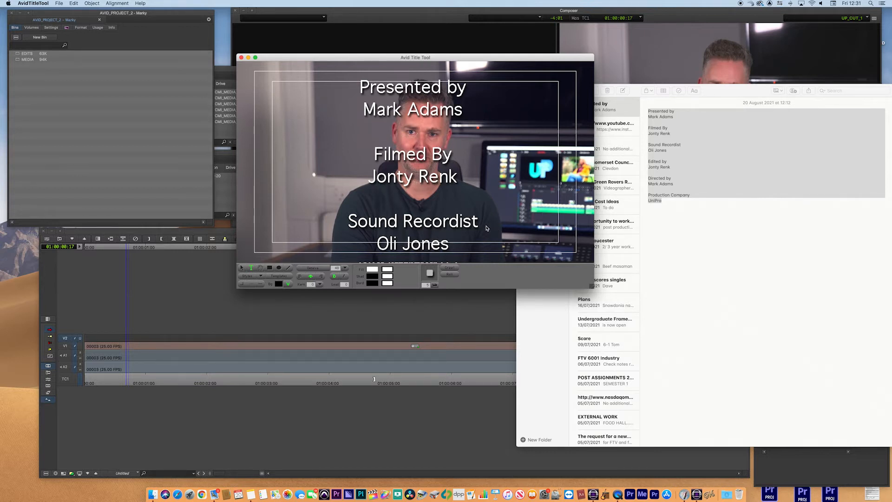
Turn the title into a roll and save it as ROLL_V3 in the EDITS bin with DNxHD 120 MXF resolution.
{"action": "left_click", "coordinate": [449, 274]}
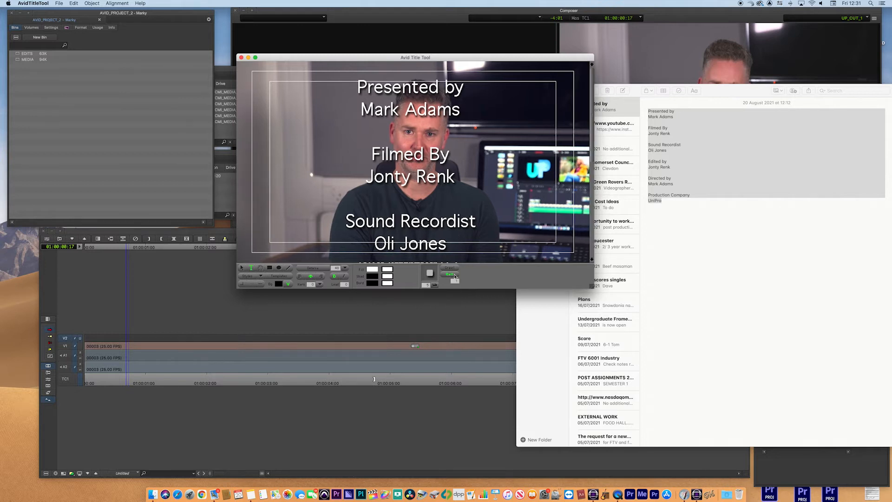
{"action": "left_click_drag", "start_coordinate": [590, 153], "coordinate": [592, 106]}
{"action": "left_click", "coordinate": [60, 4]}
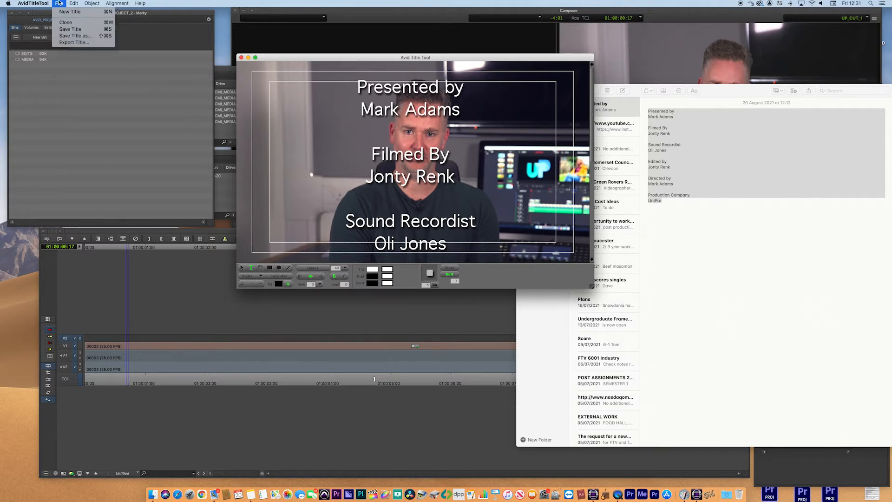
{"action": "left_click", "coordinate": [89, 37]}
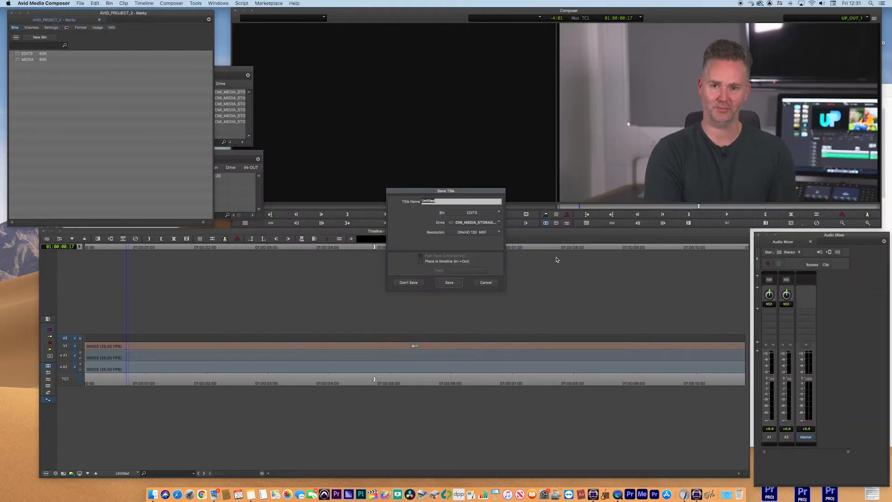
{"action": "type", "text": "ROLL_V3"}
{"action": "left_click", "coordinate": [471, 213]}
{"action": "left_click", "coordinate": [491, 207]}
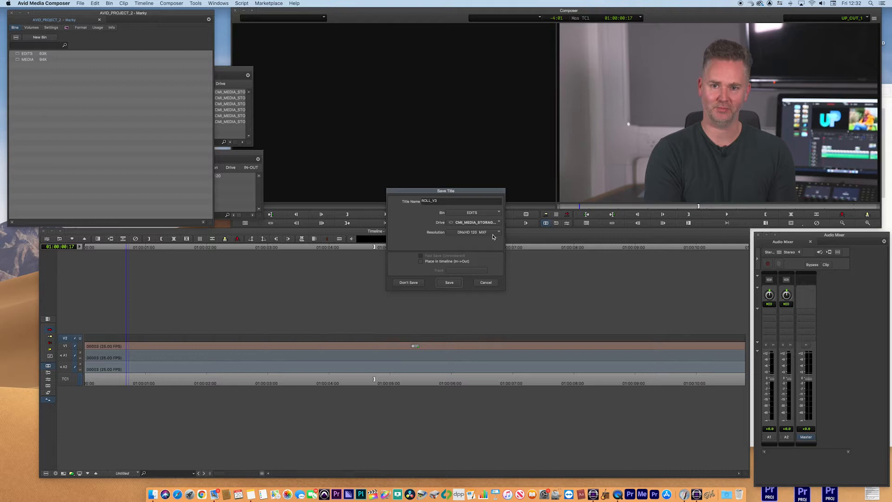
{"action": "left_click", "coordinate": [452, 285]}
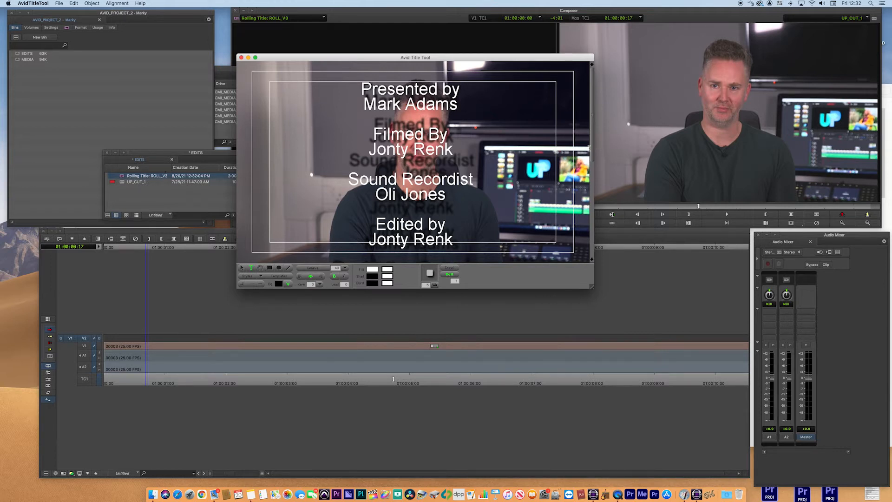
Select all the credits text in the saved roll and reapply the soft shadow.
{"action": "mouse_move", "coordinate": [592, 149]}
{"action": "left_mouse_down"}
{"action": "mouse_move", "coordinate": [593, 187]}
{"action": "mouse_move", "coordinate": [592, 145]}
{"action": "left_mouse_up"}
{"action": "left_click", "coordinate": [420, 184]}
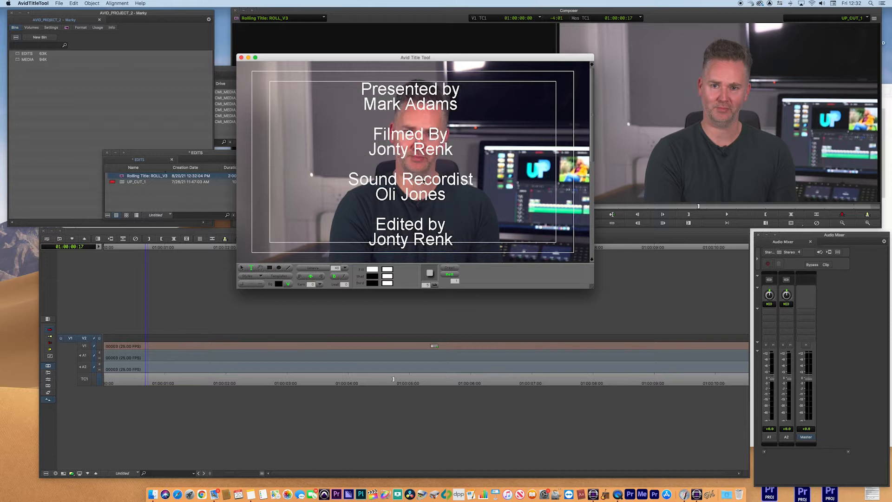
{"action": "left_click", "coordinate": [538, 183]}
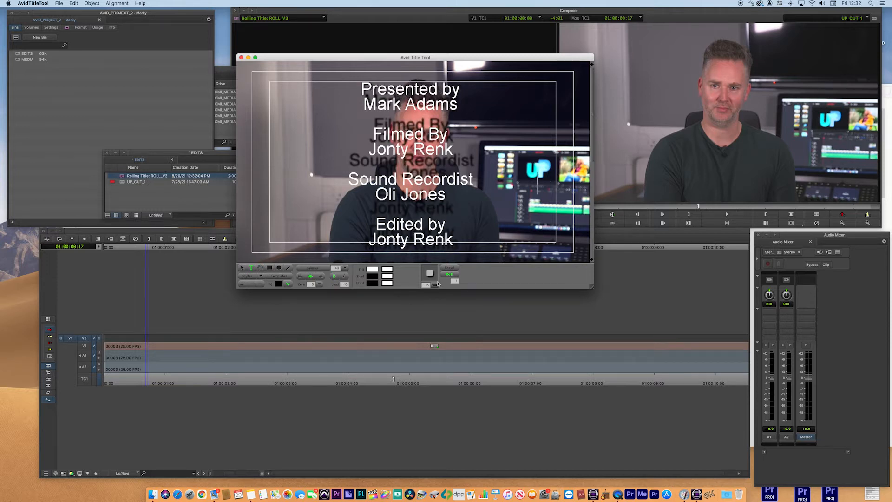
{"action": "left_click", "coordinate": [390, 148]}
{"action": "key", "text": "super+a"}
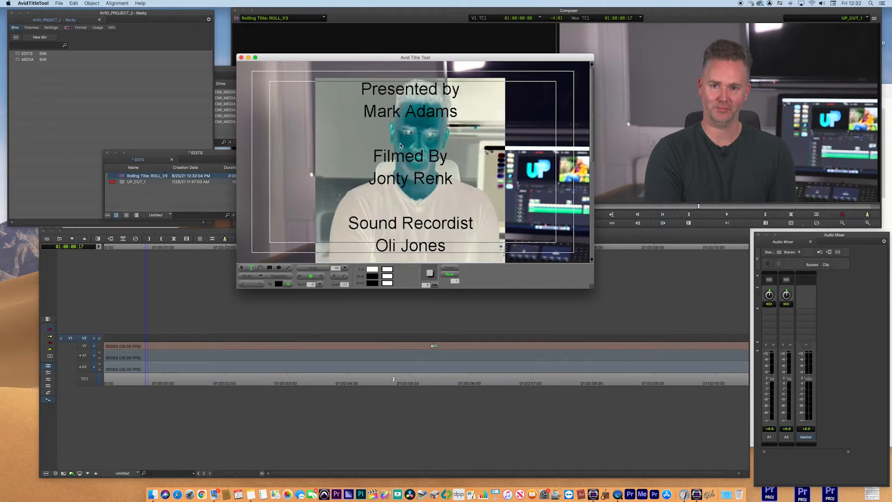
{"action": "left_click", "coordinate": [91, 3]}
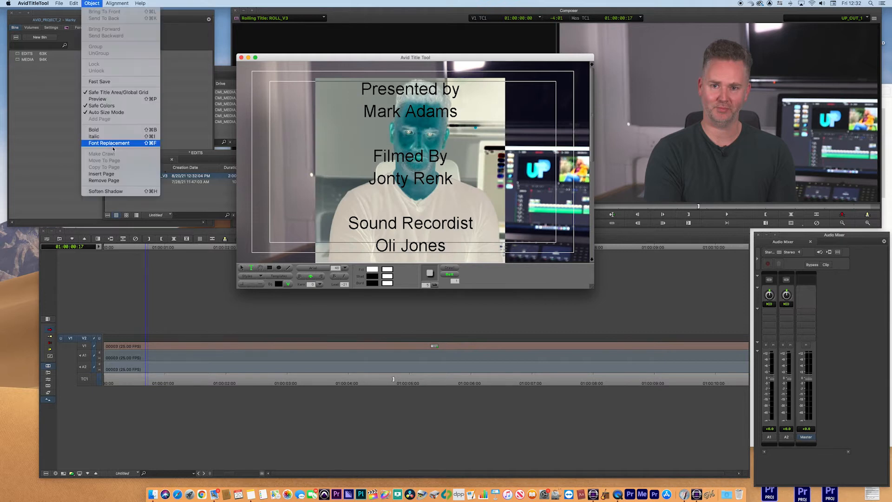
{"action": "left_click", "coordinate": [106, 191]}
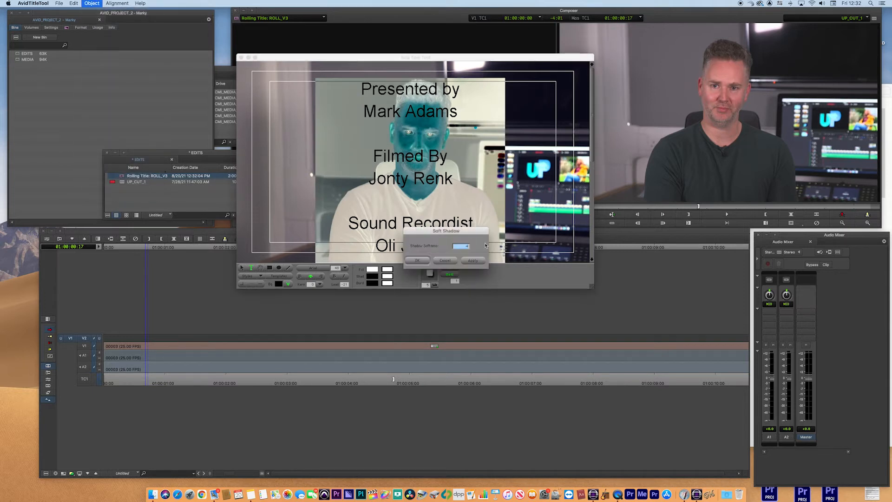
{"action": "left_click", "coordinate": [472, 260]}
{"action": "left_click", "coordinate": [417, 260]}
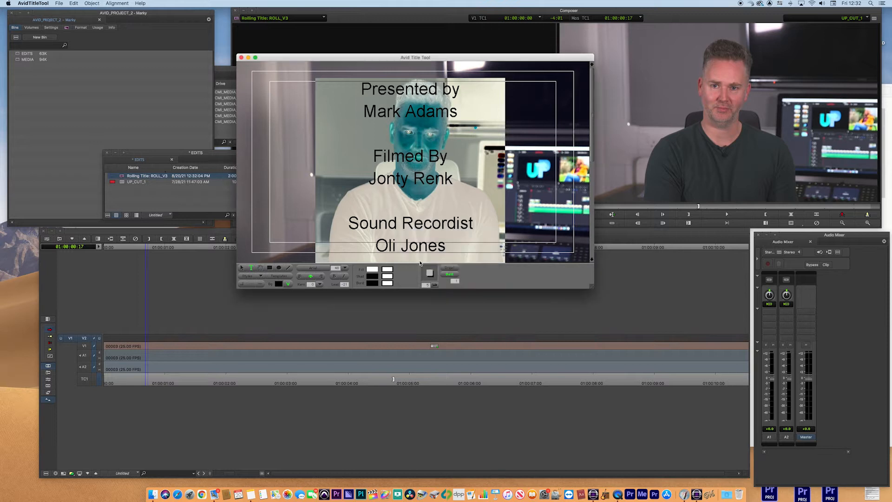
{"action": "left_click", "coordinate": [543, 210]}
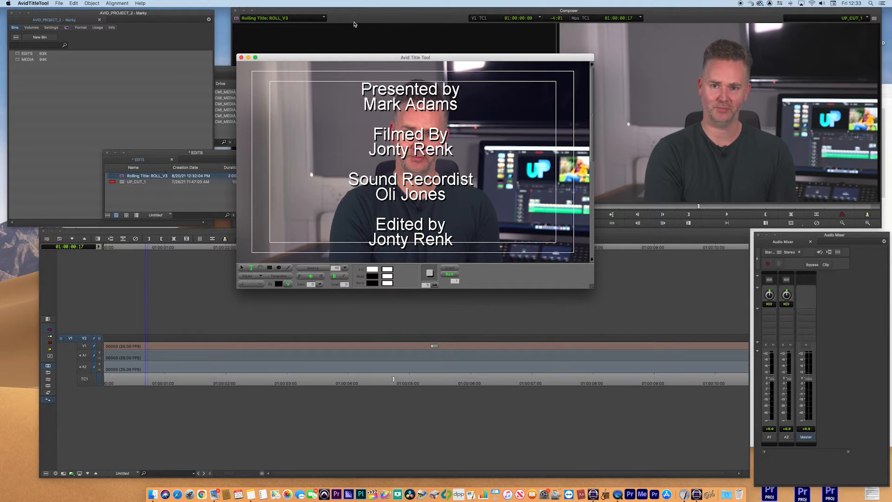
Close the Title Tool window and save the changes to the rolling title.
{"action": "left_click_drag", "start_coordinate": [365, 56], "coordinate": [377, 59]}
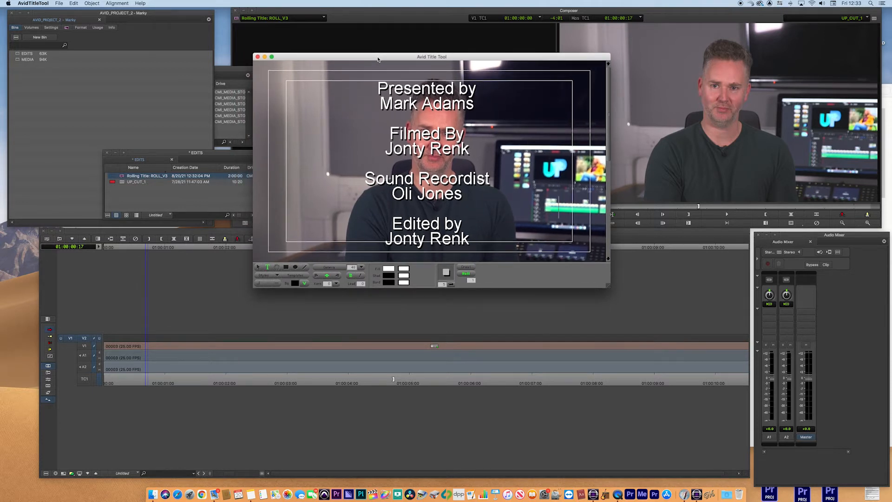
{"action": "left_click_drag", "start_coordinate": [368, 58], "coordinate": [390, 65]}
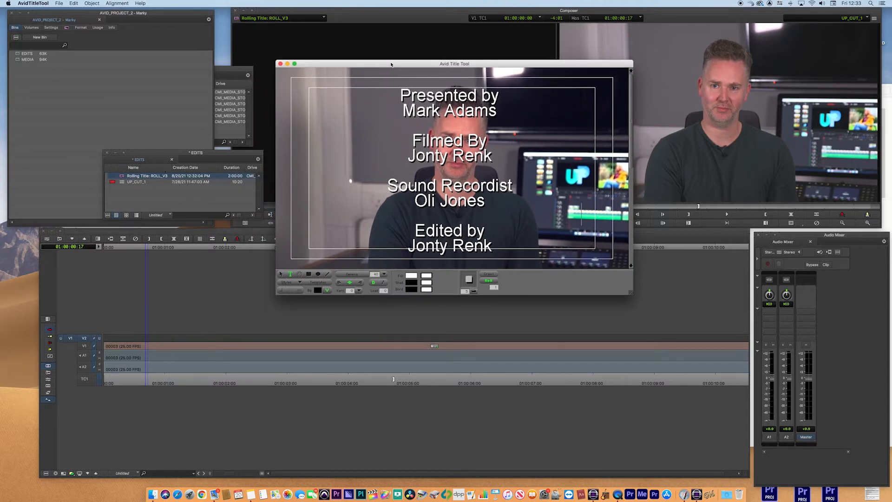
{"action": "left_click", "coordinate": [280, 64]}
{"action": "key", "text": "Return"}
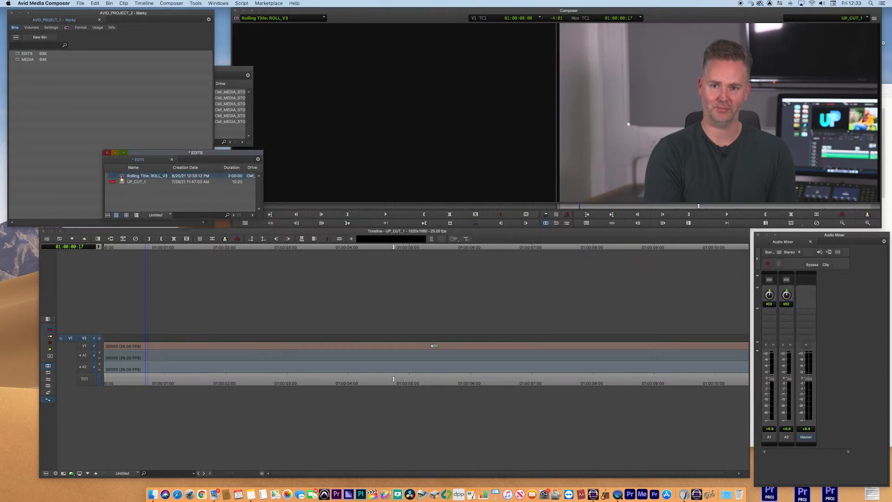
Place the ROLL_V3 rolling title on track V2 about one second into the sequence and scrub through it.
{"action": "left_click_drag", "start_coordinate": [122, 179], "coordinate": [167, 339]}
{"action": "left_click", "coordinate": [212, 383]}
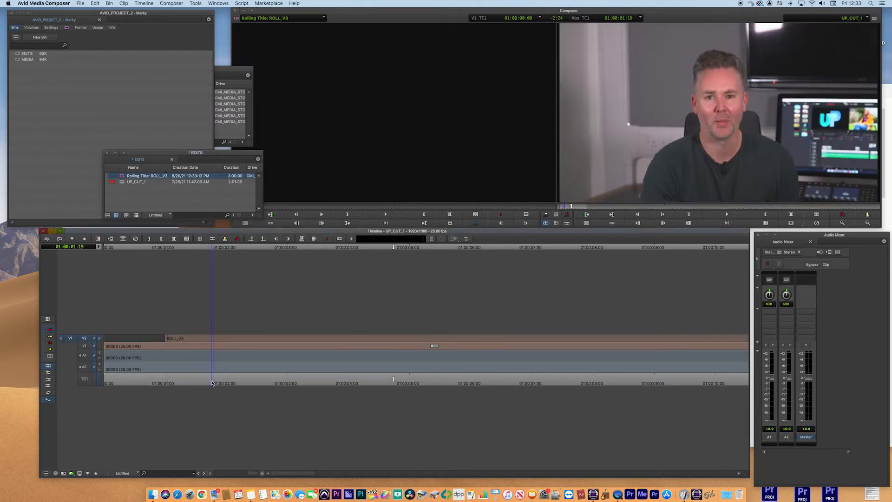
{"action": "left_click_drag", "start_coordinate": [214, 385], "coordinate": [457, 391]}
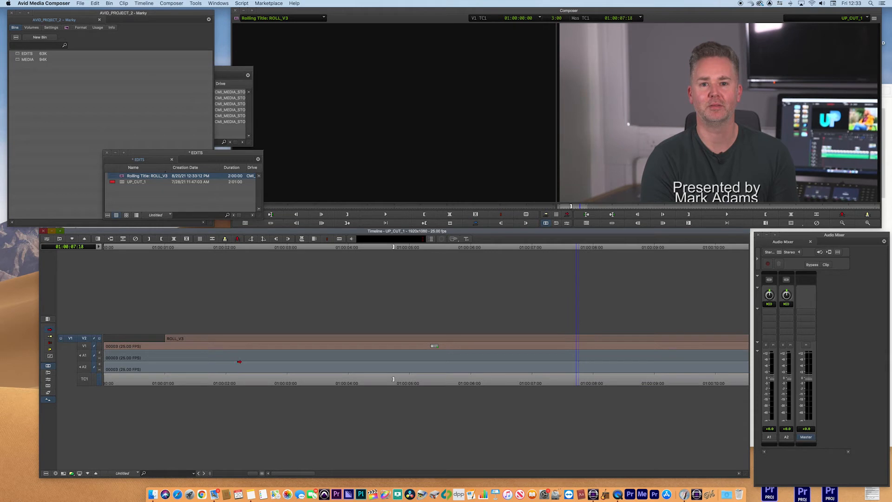
Open the ROLL_V3 clip on V2 for title editing through the Effect Editor and promote it to Marquee.
{"action": "key", "text": "Up"}
{"action": "key", "text": "Up"}
{"action": "key", "text": "Up"}
{"action": "left_click", "coordinate": [172, 380]}
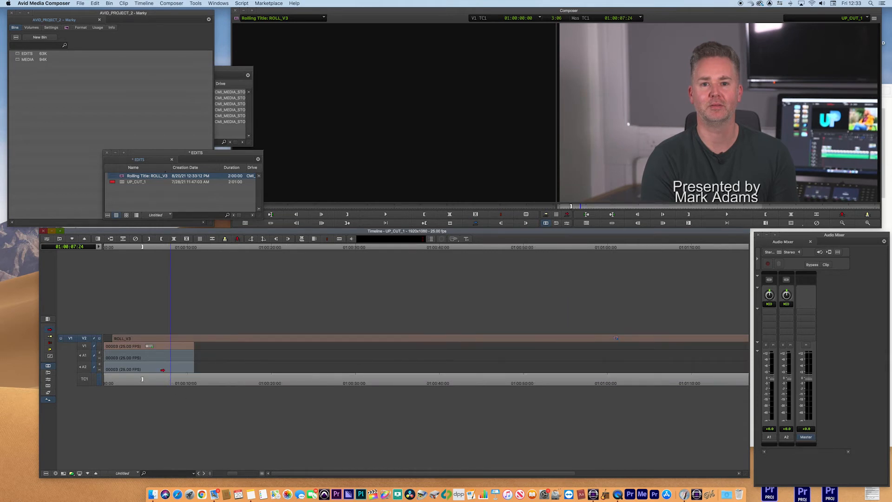
{"action": "left_click", "coordinate": [146, 338]}
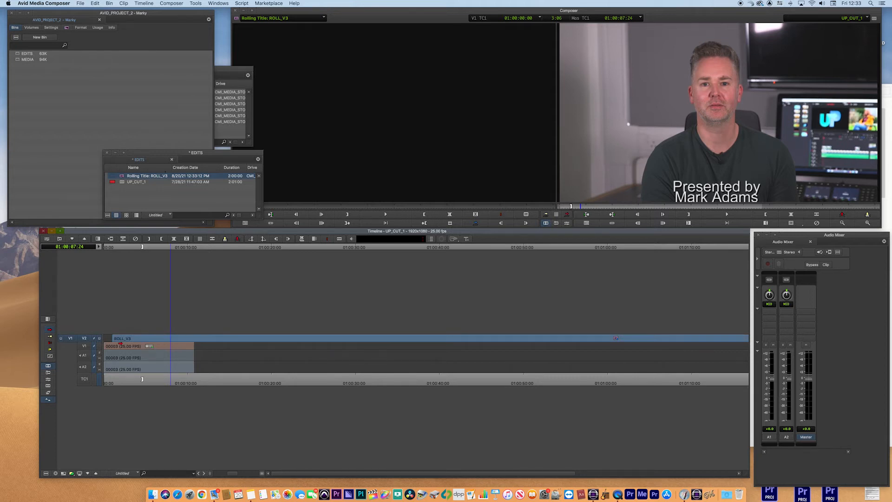
{"action": "left_click", "coordinate": [93, 340]}
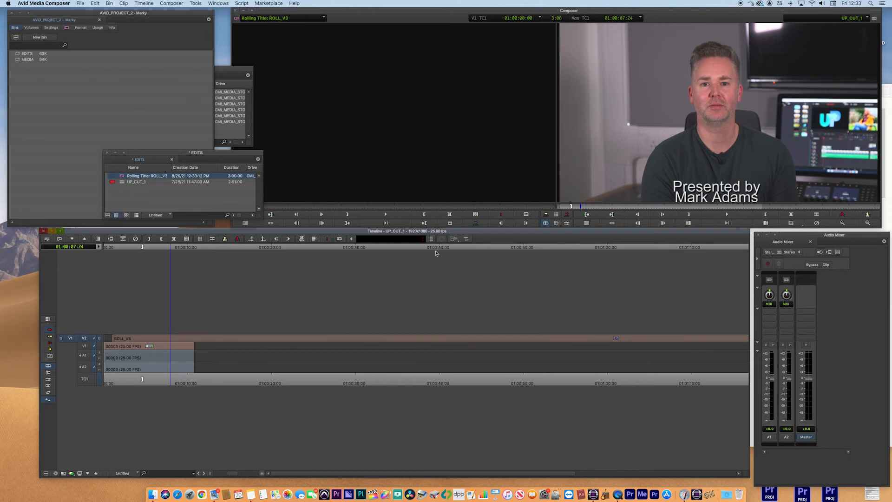
{"action": "left_click", "coordinate": [559, 224]}
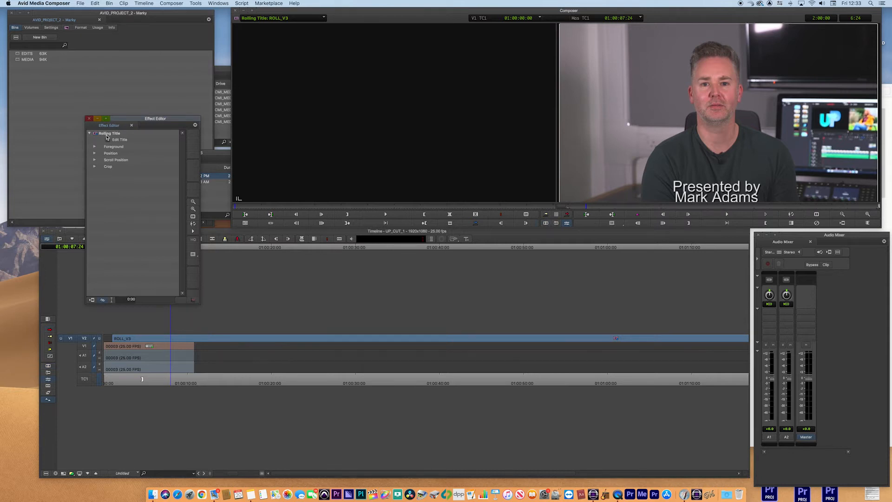
{"action": "left_click", "coordinate": [109, 142]}
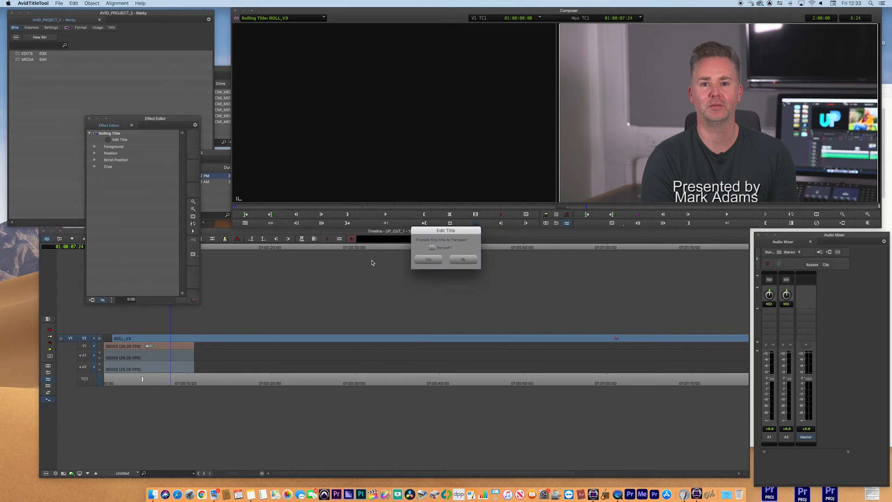
{"action": "left_click", "coordinate": [437, 262]}
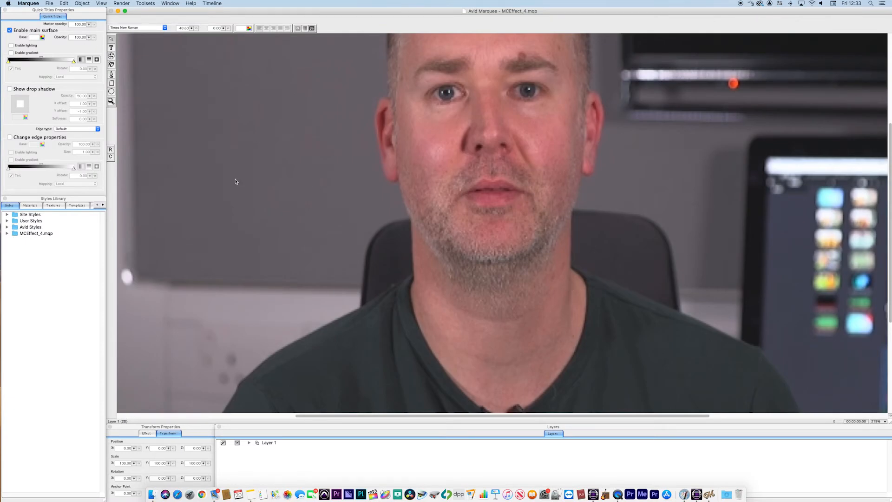
Use the Text tool on the rolling credits to set the "Sound Recordist" and "Edited by" headings to font size 30.
{"action": "left_click", "coordinate": [111, 48]}
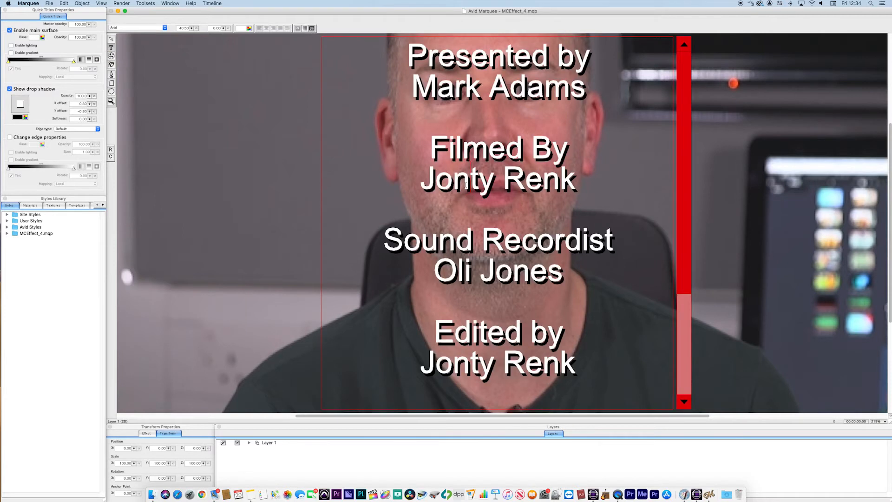
{"action": "scroll", "coordinate": [688, 344], "scroll_direction": "down", "scroll_amount": 4}
{"action": "scroll", "coordinate": [688, 344], "scroll_direction": "up", "scroll_amount": 3}
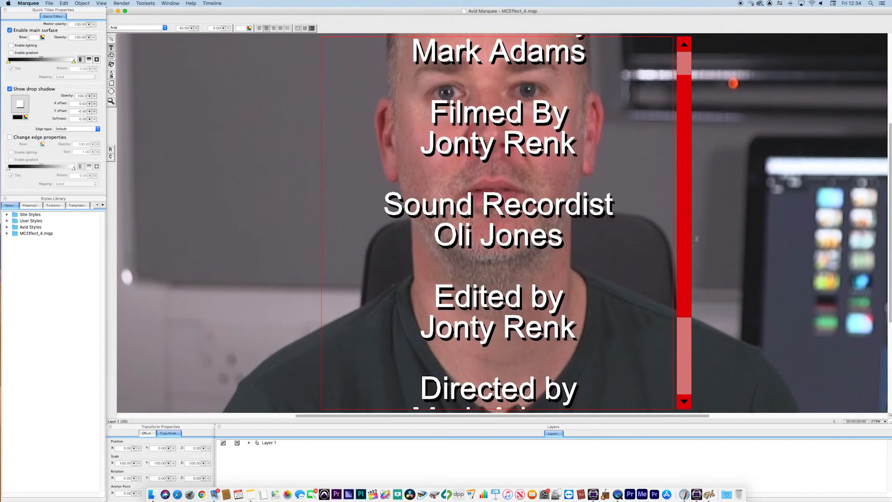
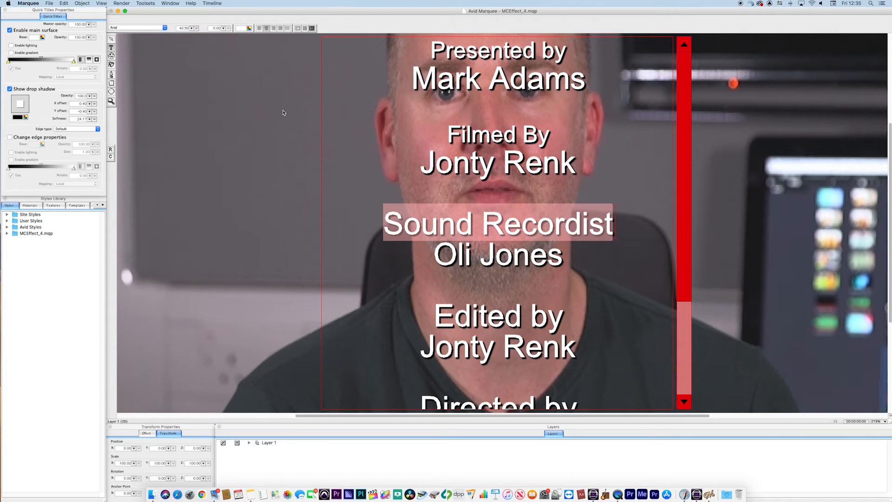
{"action": "double_click", "coordinate": [188, 28]}
{"action": "type", "text": "30"}
{"action": "key", "text": "Return"}
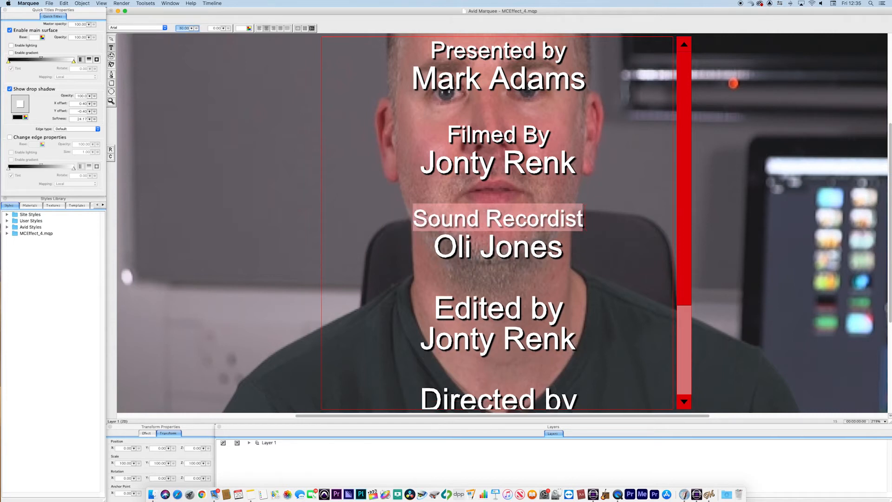
{"action": "left_click_drag", "start_coordinate": [438, 306], "coordinate": [564, 317]}
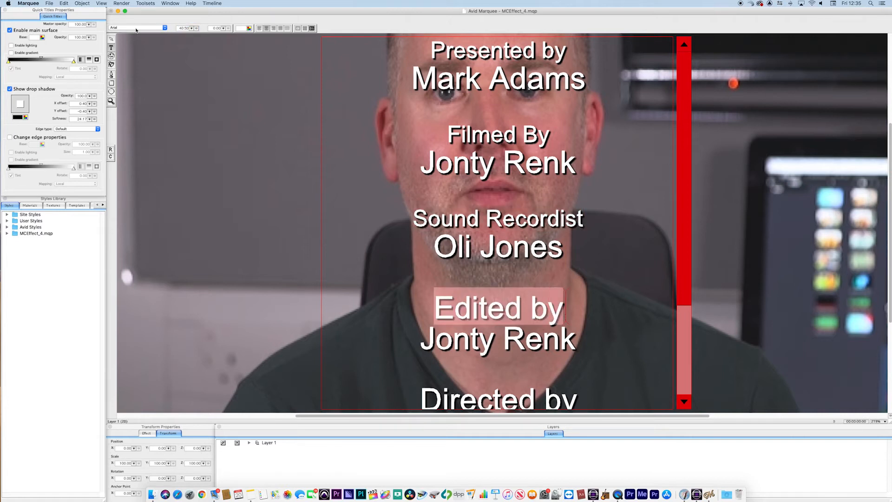
{"action": "left_click_drag", "start_coordinate": [179, 28], "coordinate": [191, 28]}
{"action": "type", "text": "30"}
{"action": "key", "text": "Return"}
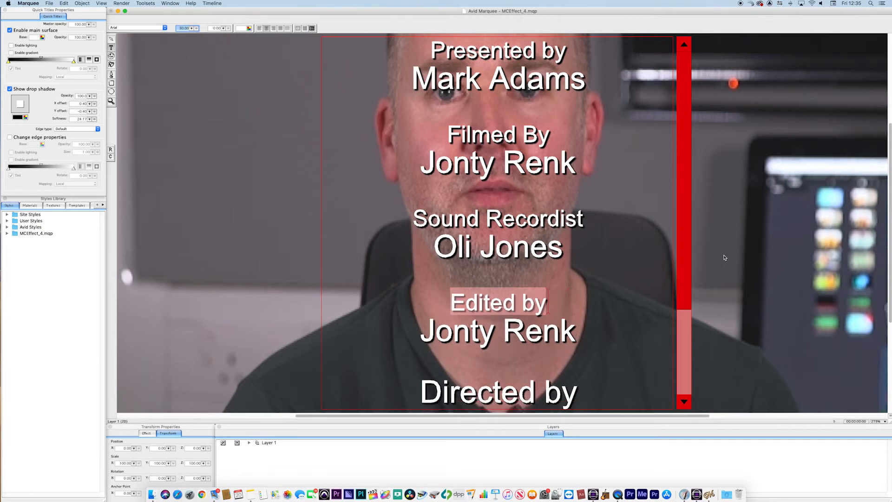
Set the "Directed by" and "Production Company" headings to font size 30.
{"action": "scroll", "coordinate": [442, 253], "scroll_direction": "down", "scroll_amount": 5}
{"action": "left_click_drag", "start_coordinate": [423, 284], "coordinate": [578, 289]}
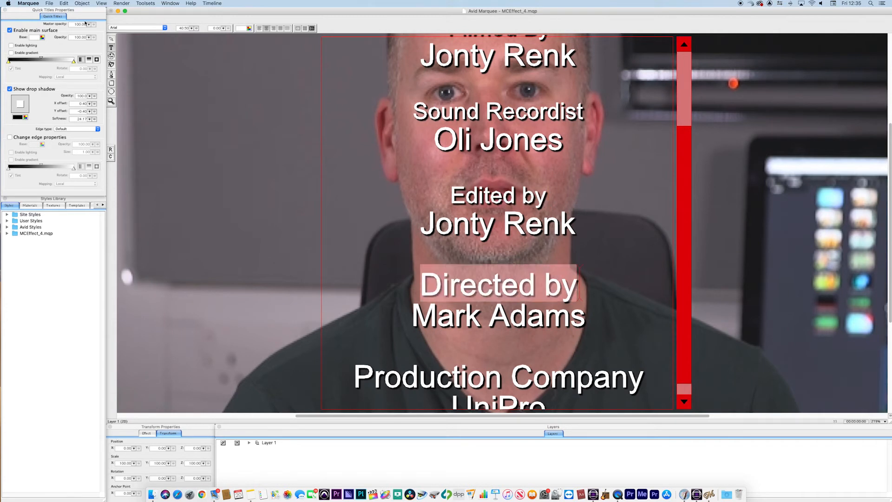
{"action": "left_click_drag", "start_coordinate": [180, 28], "coordinate": [191, 29]}
{"action": "type", "text": "30"}
{"action": "key", "text": "Return"}
{"action": "left_click_drag", "start_coordinate": [355, 371], "coordinate": [647, 387]}
{"action": "left_click_drag", "start_coordinate": [179, 28], "coordinate": [195, 29]}
{"action": "type", "text": "30"}
{"action": "key", "text": "Return"}
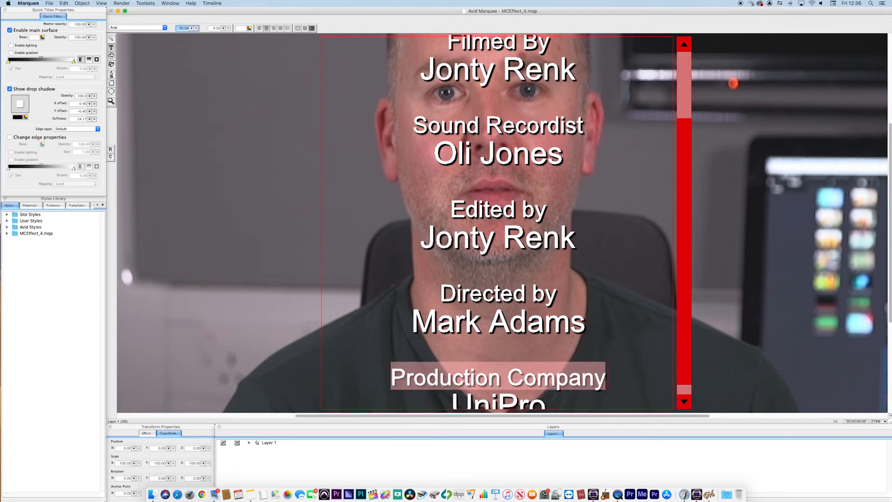
Change the font of all the credits text to Avenir Black and look over the roll.
{"action": "left_click", "coordinate": [611, 165]}
{"action": "left_click_drag", "start_coordinate": [683, 172], "coordinate": [684, 92]}
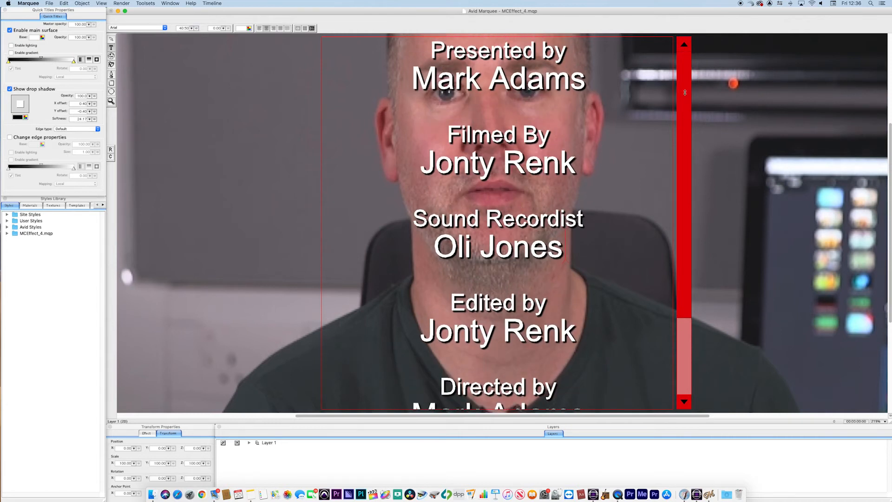
{"action": "key", "text": "super+a"}
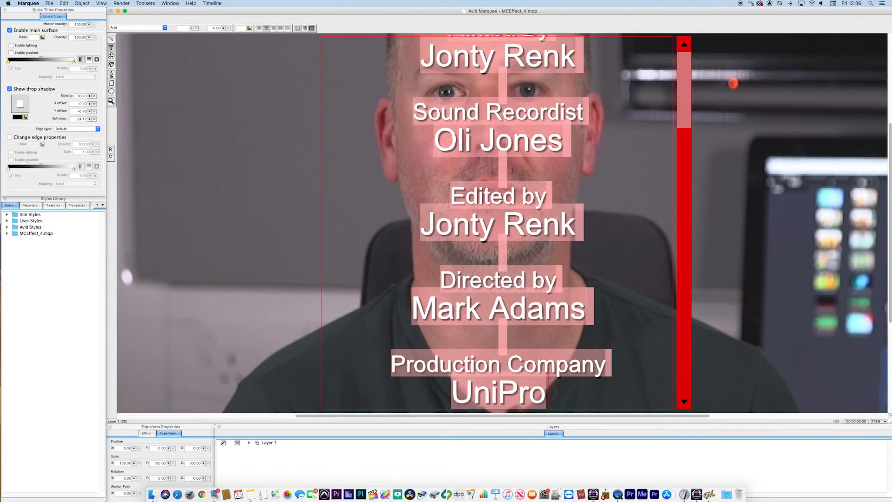
{"action": "left_click", "coordinate": [145, 28]}
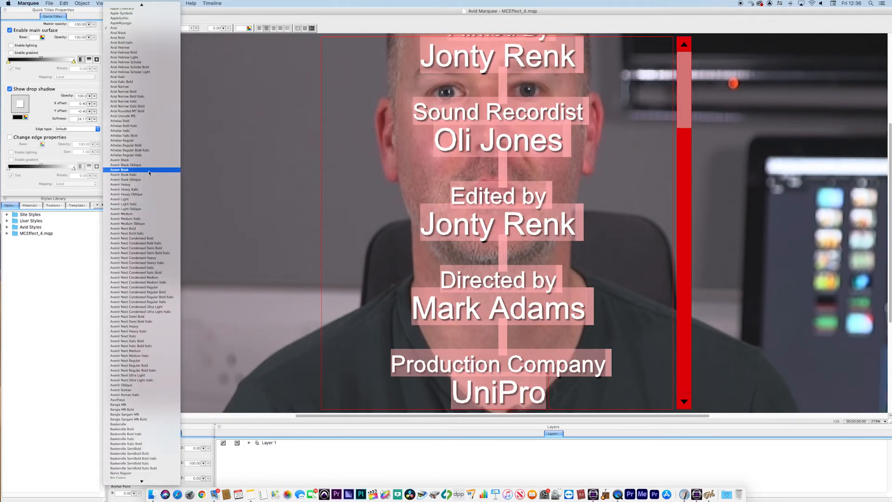
{"action": "left_click", "coordinate": [148, 160]}
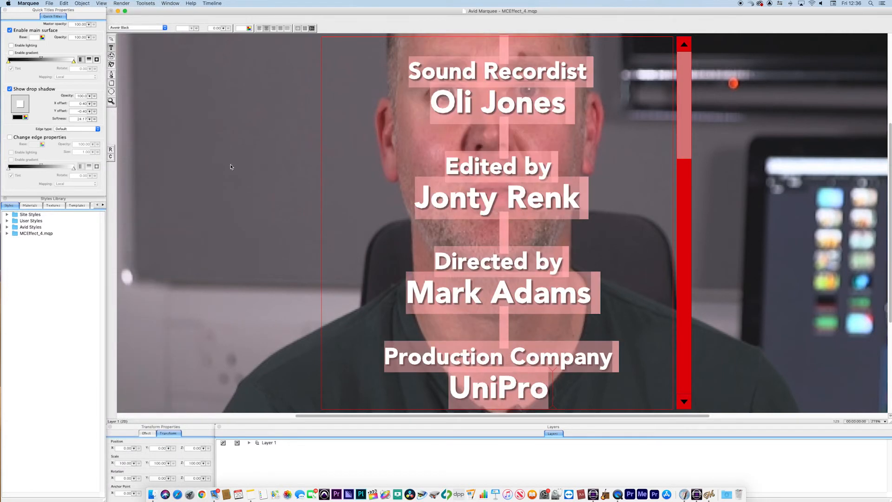
{"action": "left_click", "coordinate": [353, 162]}
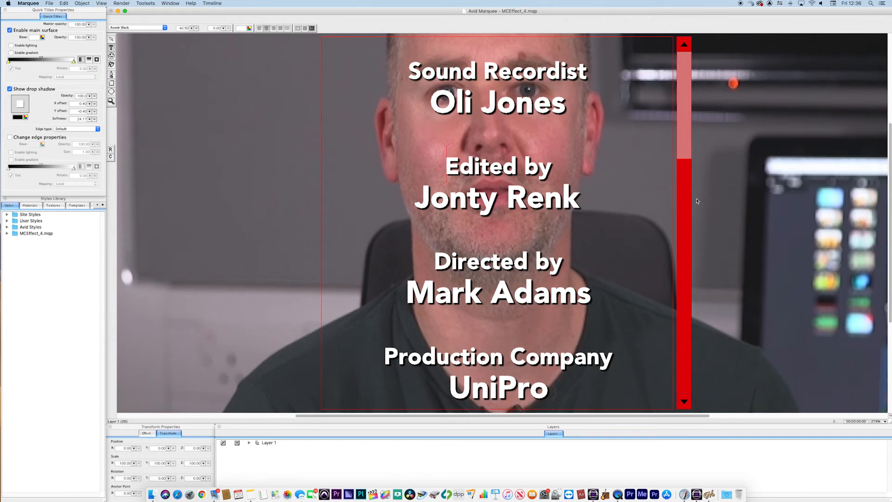
{"action": "scroll", "coordinate": [686, 187], "scroll_direction": "up", "scroll_amount": 2}
{"action": "scroll", "coordinate": [684, 240], "scroll_direction": "down", "scroll_amount": 2}
Save the edited rolling title and return from Marquee to Media Composer.
{"action": "left_click", "coordinate": [51, 2]}
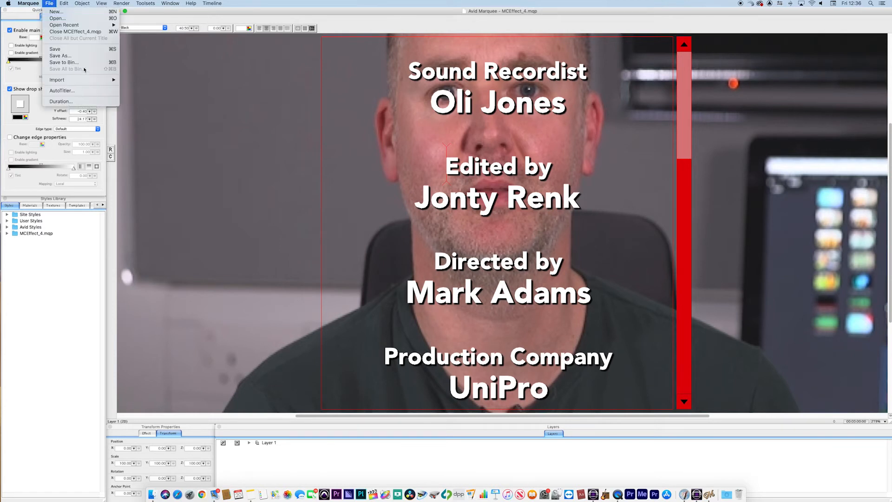
{"action": "left_click", "coordinate": [58, 49]}
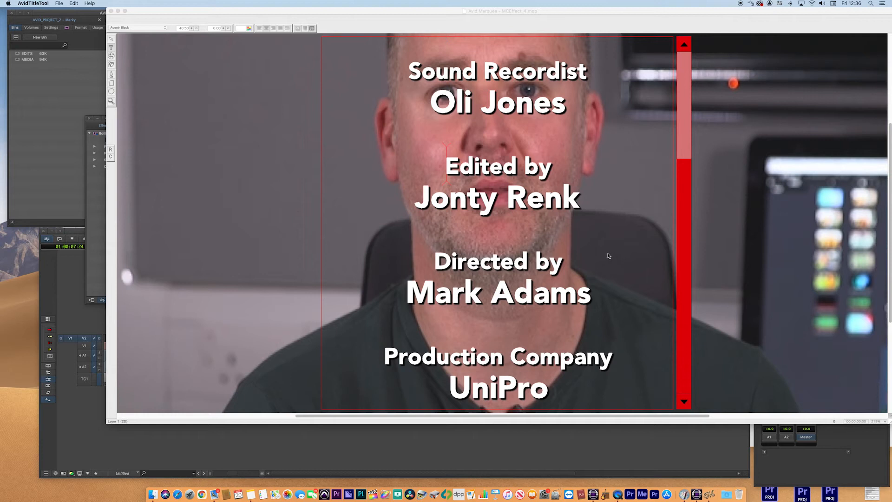
{"action": "left_click", "coordinate": [154, 13]}
{"action": "left_click", "coordinate": [28, 3]}
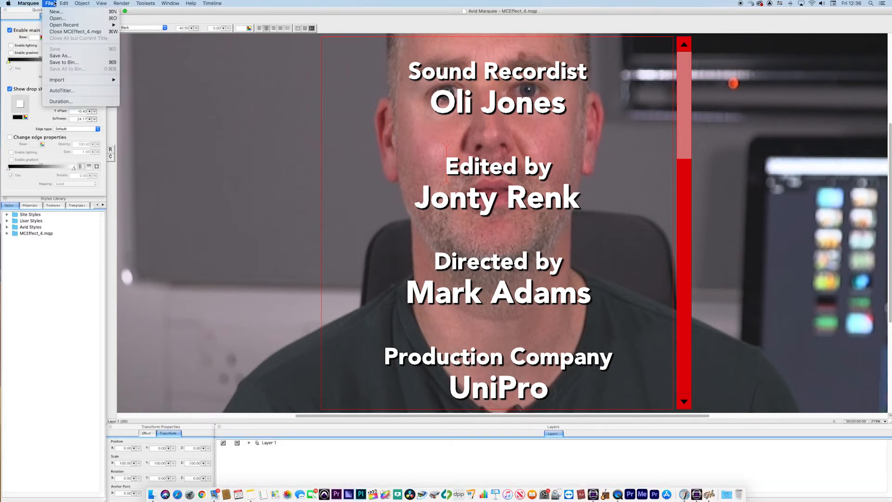
{"action": "left_click", "coordinate": [30, 64]}
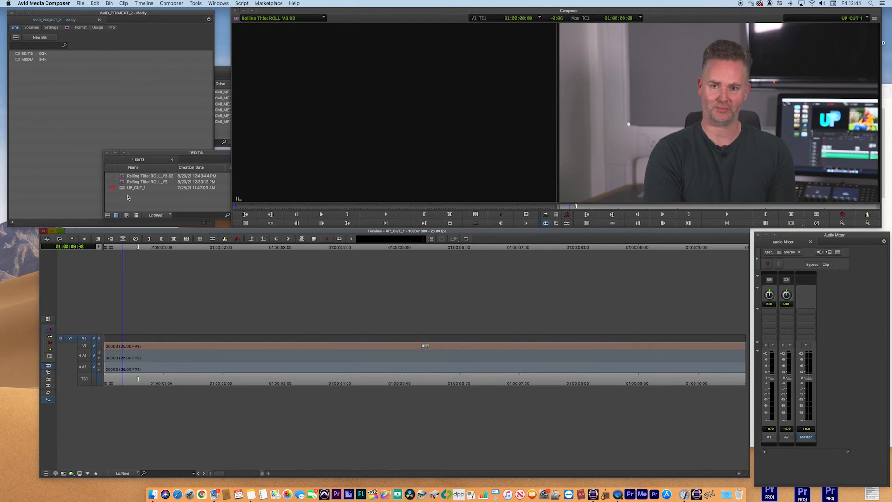
Place ROLL_V3.02 on track V2 at the start of the sequence and extend the V1 video clip to about 30 seconds.
{"action": "left_click", "coordinate": [123, 176]}
{"action": "left_click_drag", "start_coordinate": [121, 178], "coordinate": [112, 338]}
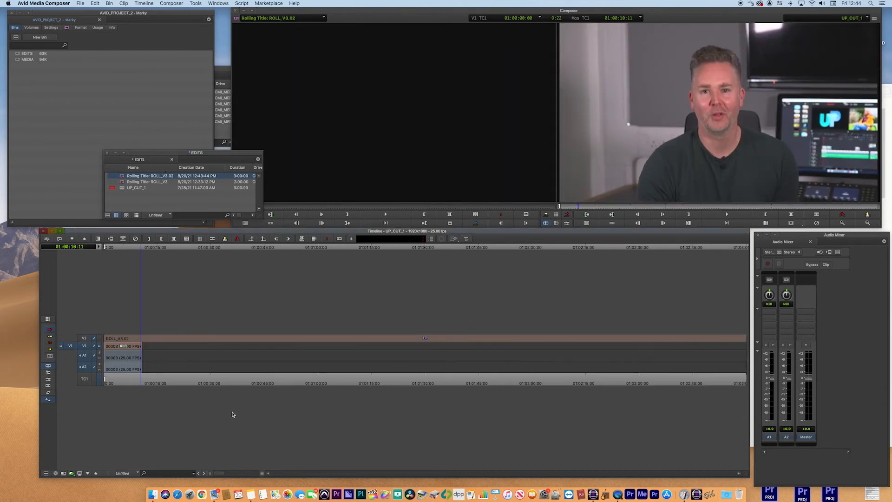
{"action": "key", "text": "u"}
{"action": "left_click_drag", "start_coordinate": [215, 349], "coordinate": [211, 354]}
Scrub through the sequence to check the roll's speed over the full length of the title.
{"action": "left_click_drag", "start_coordinate": [180, 384], "coordinate": [699, 421]}
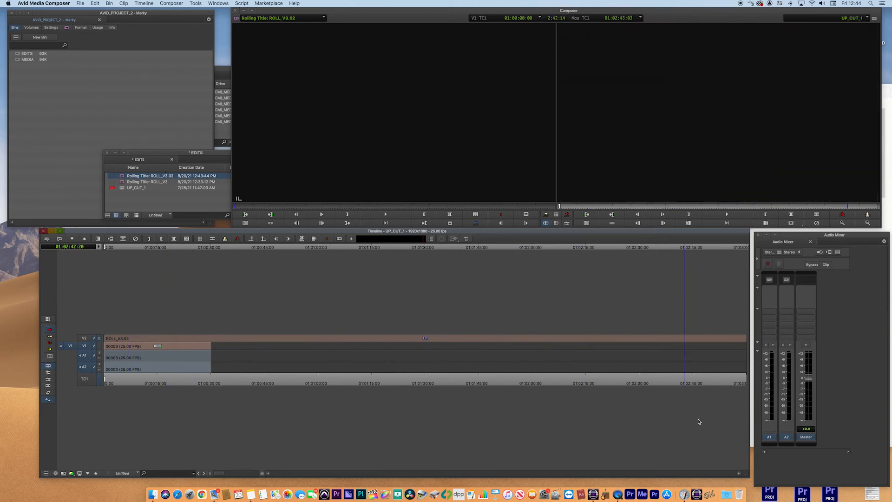
{"action": "left_click_drag", "start_coordinate": [643, 396], "coordinate": [154, 378]}
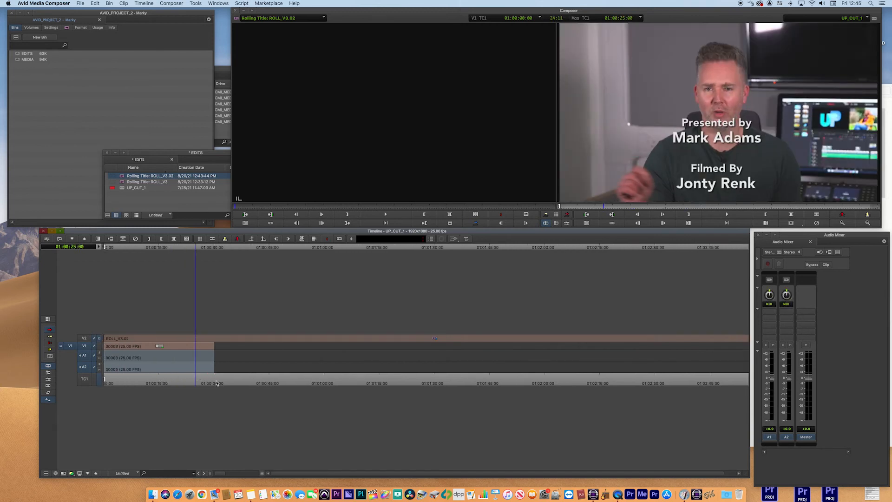
{"action": "left_click", "coordinate": [705, 383]}
{"action": "key", "text": "super+slash"}
{"action": "left_click", "coordinate": [731, 380]}
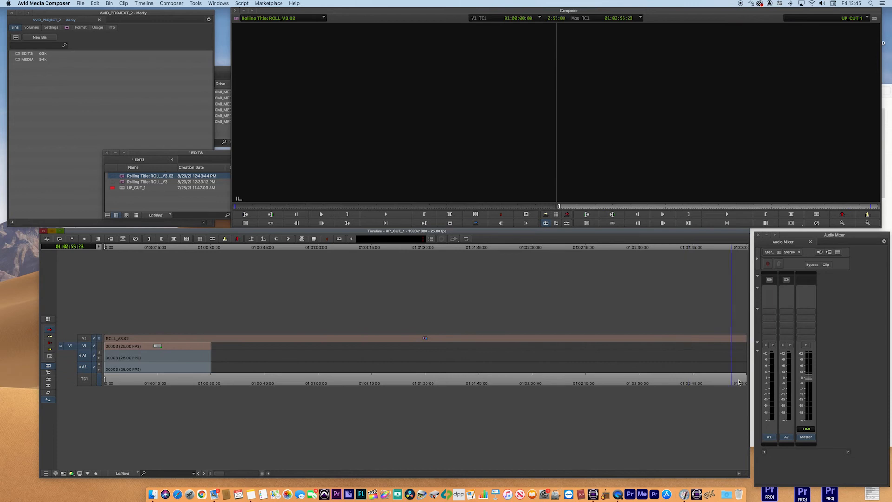
Enable track V2 and trim the end of the rolling title back to the end of the V1 video clip.
{"action": "key", "text": "u"}
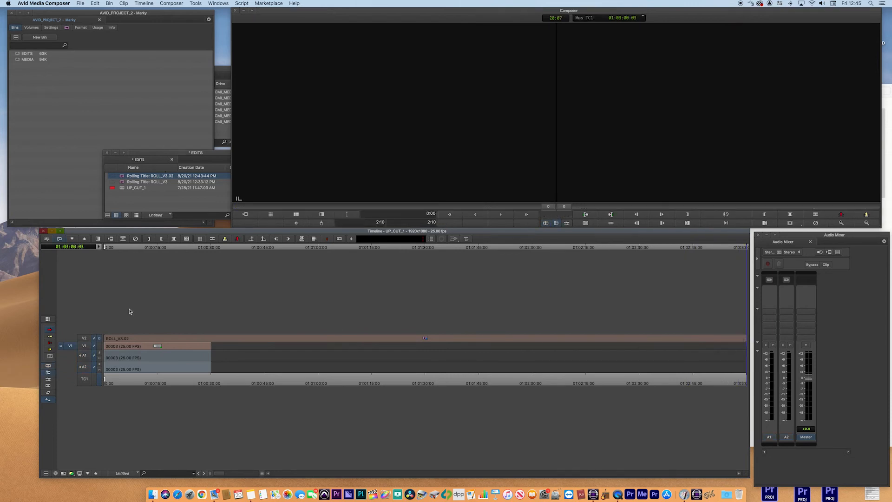
{"action": "key", "text": "a"}
{"action": "left_click", "coordinate": [85, 338]}
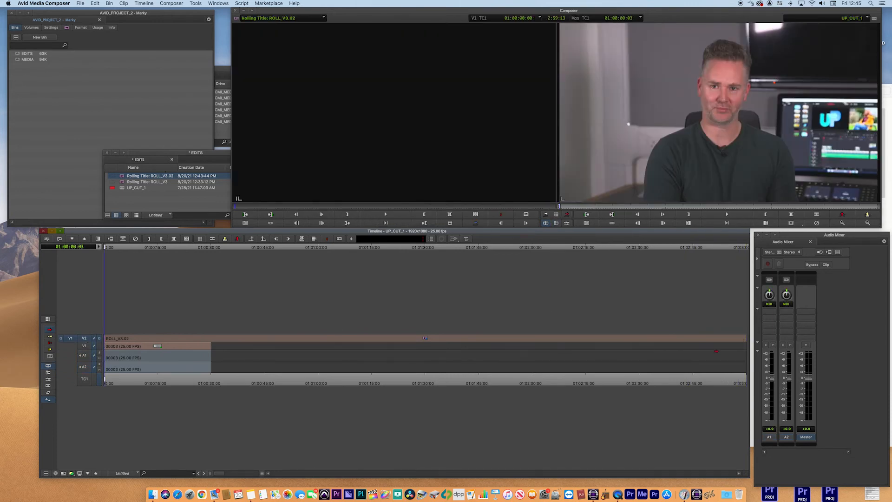
{"action": "left_click", "coordinate": [742, 383]}
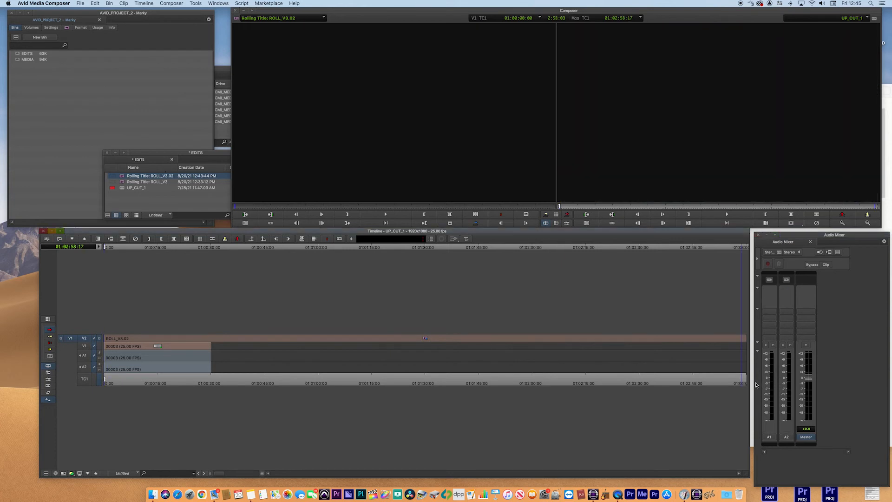
{"action": "key", "text": "u"}
{"action": "left_click_drag", "start_coordinate": [605, 349], "coordinate": [207, 337]}
{"action": "key", "text": "super+slash"}
Scrub and play through the shortened roll to check how fast the credits move over the video.
{"action": "left_click_drag", "start_coordinate": [138, 385], "coordinate": [511, 382]}
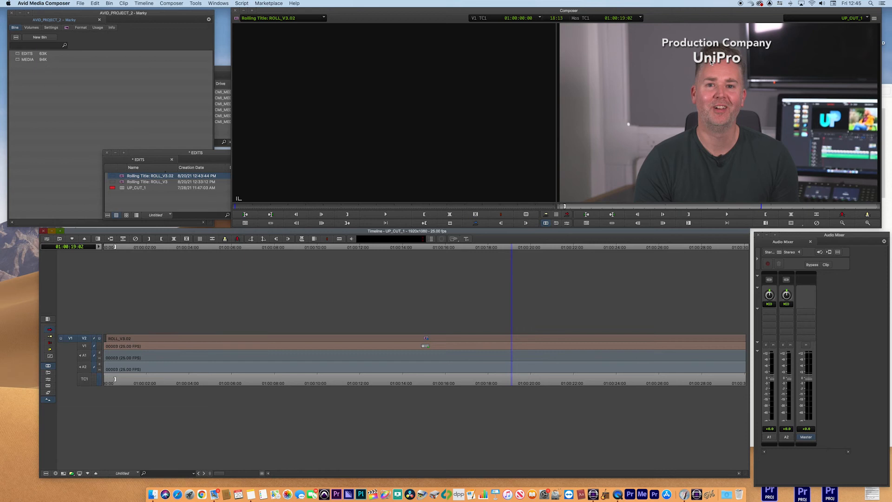
{"action": "left_click", "coordinate": [656, 383]}
{"action": "key", "text": "super+["}
{"action": "left_click", "coordinate": [279, 378]}
{"action": "key", "text": "space"}
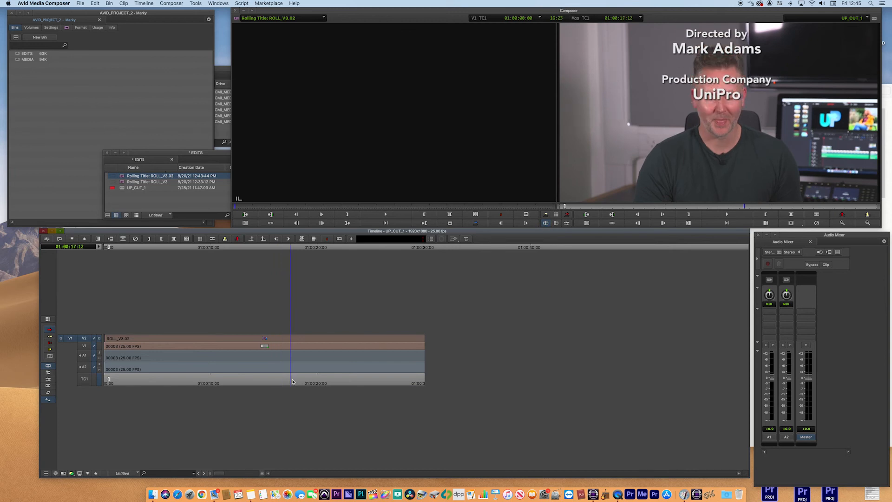
{"action": "left_click_drag", "start_coordinate": [303, 382], "coordinate": [418, 383]}
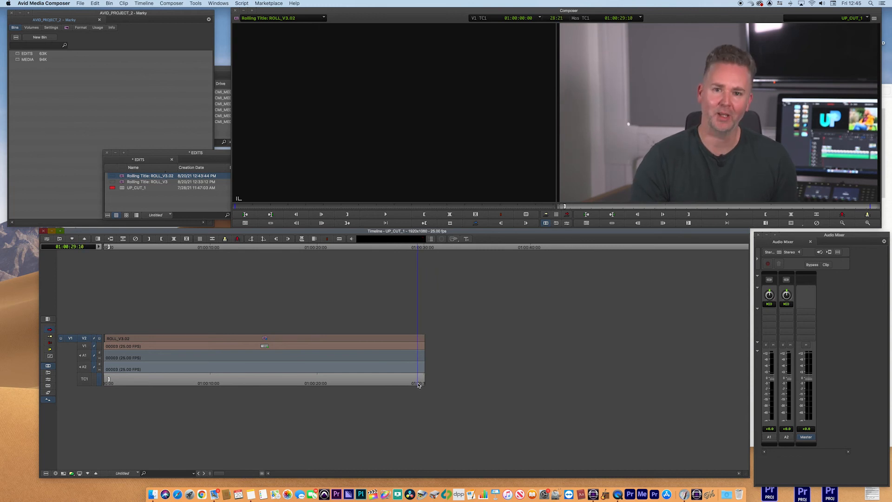
Extend the end of the rolling title to 01:00:37:14, check the roll, and lengthen it further to 01:00:45:09.
{"action": "left_click", "coordinate": [426, 341]}
{"action": "left_click_drag", "start_coordinate": [424, 338], "coordinate": [504, 338]}
{"action": "mouse_move", "coordinate": [396, 380]}
{"action": "left_mouse_down"}
{"action": "mouse_move", "coordinate": [358, 381]}
{"action": "mouse_move", "coordinate": [402, 384]}
{"action": "left_mouse_up"}
{"action": "left_click", "coordinate": [499, 384]}
{"action": "left_click", "coordinate": [504, 342]}
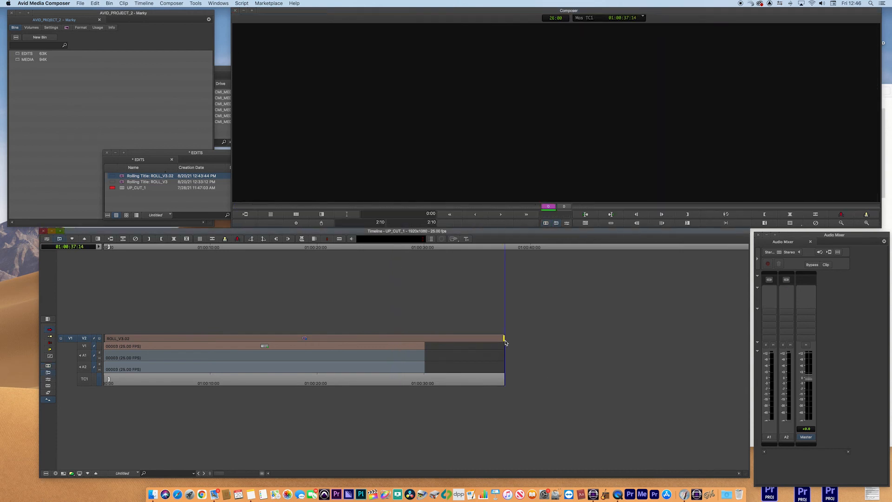
{"action": "left_click_drag", "start_coordinate": [519, 339], "coordinate": [601, 339]}
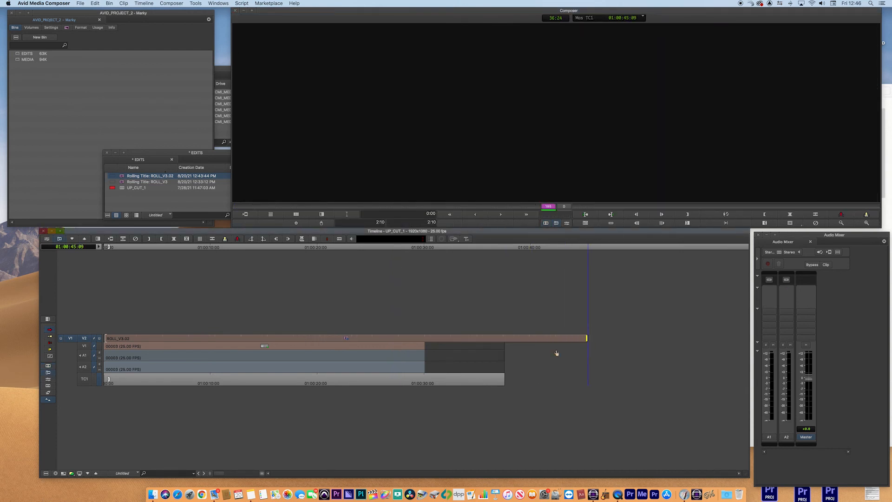
Trim the end of the rolling title back to 01:00:42:17, scrubbing the credits over the video before and after.
{"action": "left_click", "coordinate": [397, 382]}
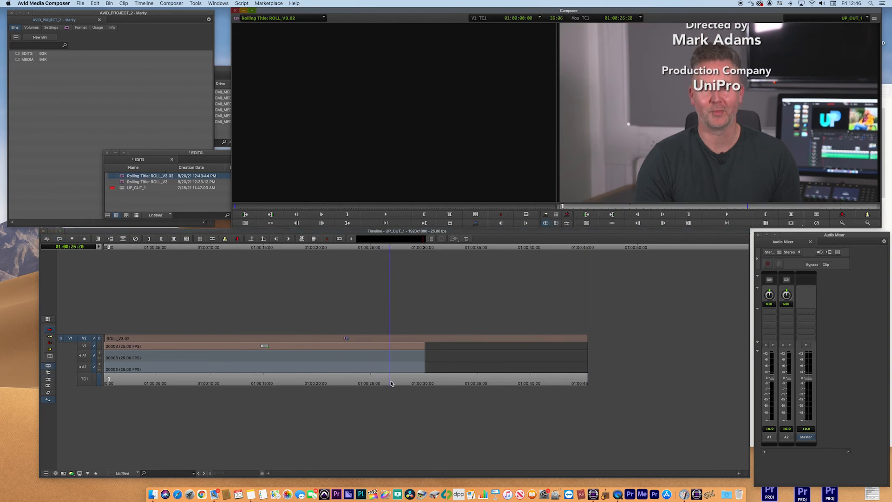
{"action": "left_click_drag", "start_coordinate": [398, 384], "coordinate": [426, 386]}
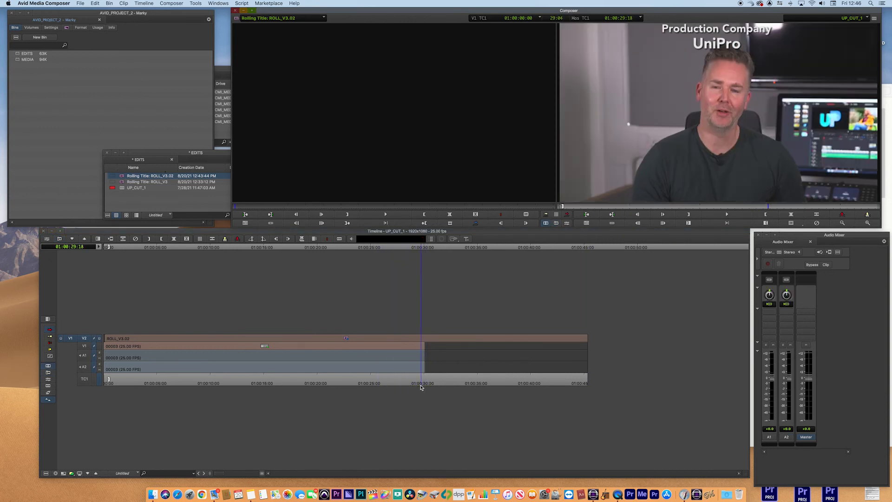
{"action": "left_click", "coordinate": [586, 378]}
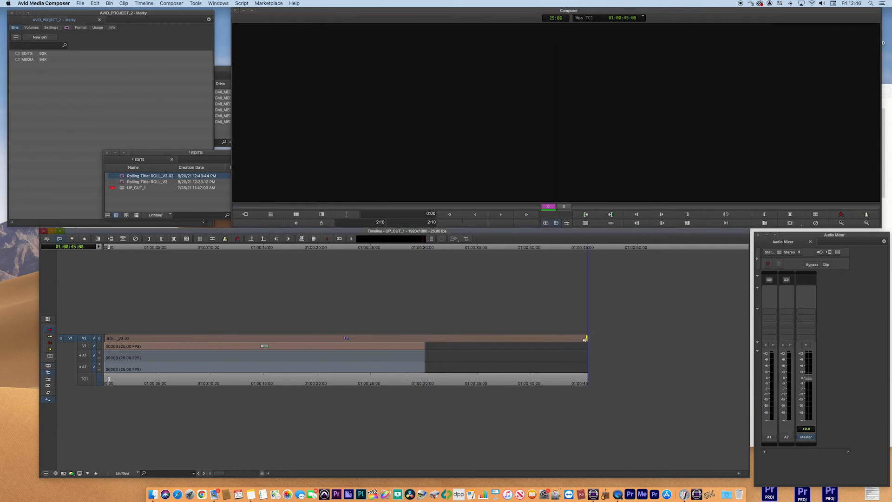
{"action": "left_click_drag", "start_coordinate": [571, 343], "coordinate": [559, 342]}
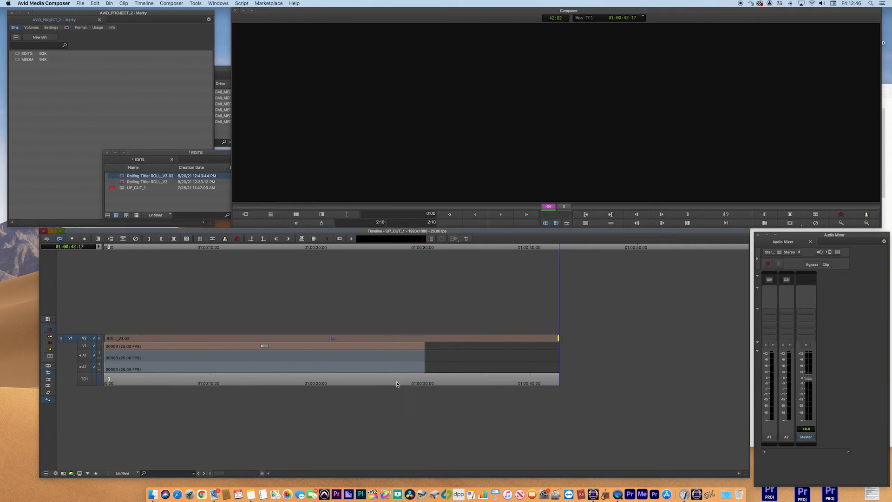
{"action": "left_click", "coordinate": [402, 384]}
{"action": "left_click_drag", "start_coordinate": [402, 384], "coordinate": [149, 374]}
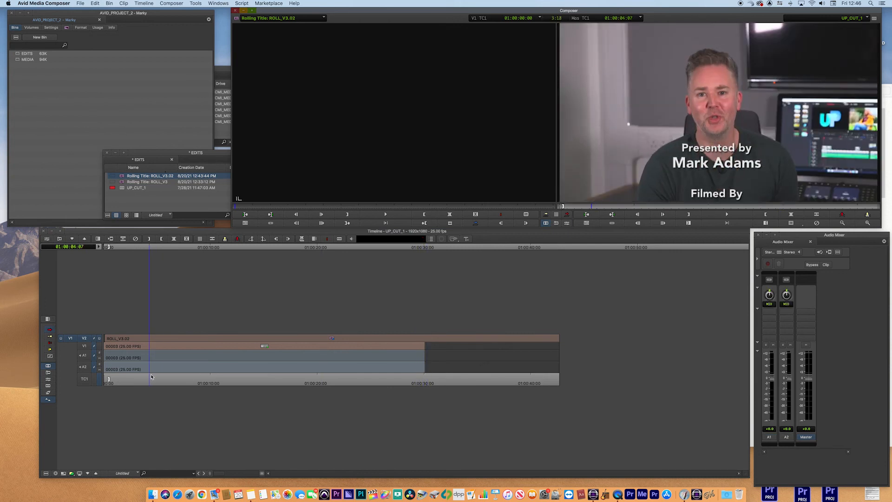
Enable track V1 as well, mark the full length of the sequence, and render the effects on both video tracks in the application.
{"action": "left_click", "coordinate": [96, 345]}
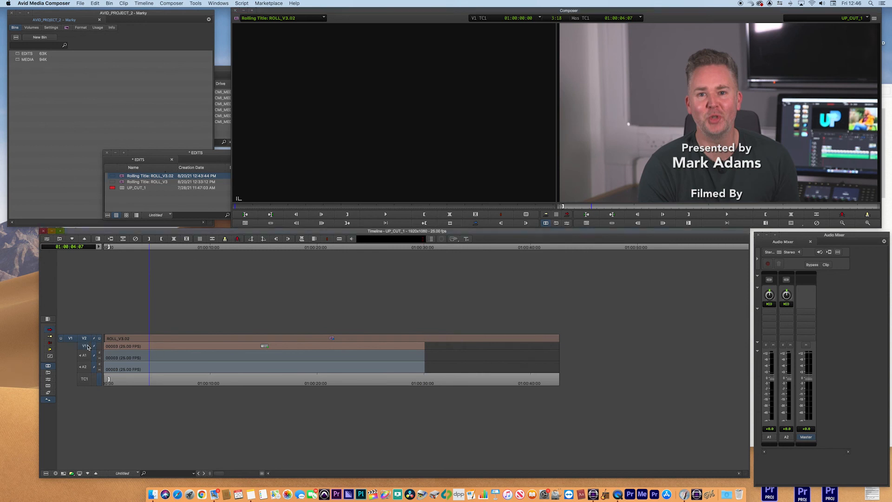
{"action": "key", "text": "t"}
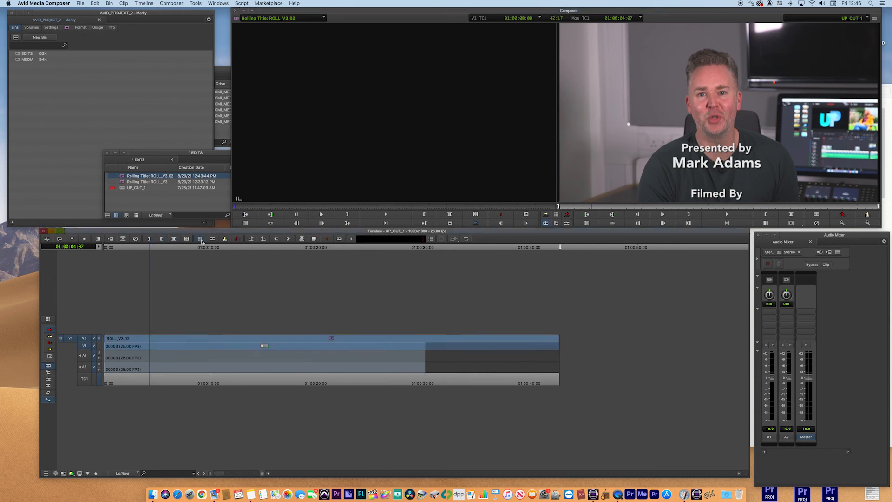
{"action": "left_click", "coordinate": [111, 240]}
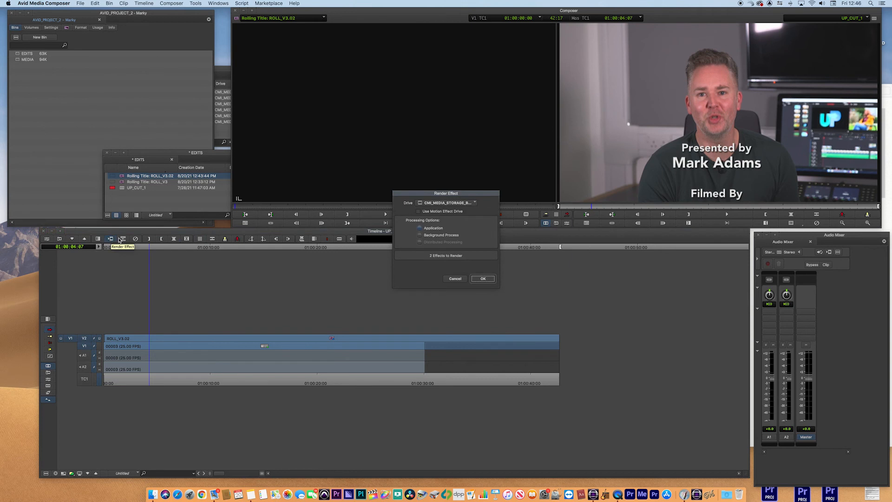
{"action": "left_click", "coordinate": [485, 282]}
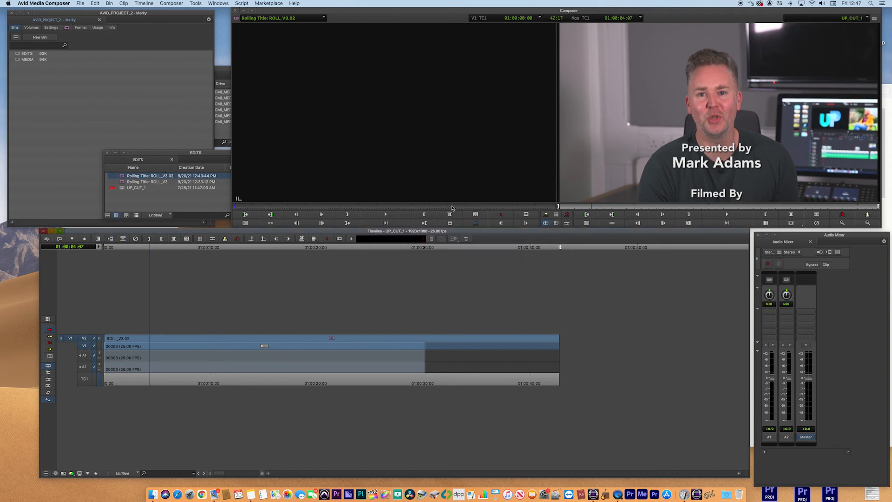
Play the rendered roll from the start of the sequence and scrub on to the end of the video clip.
{"action": "key", "text": "space"}
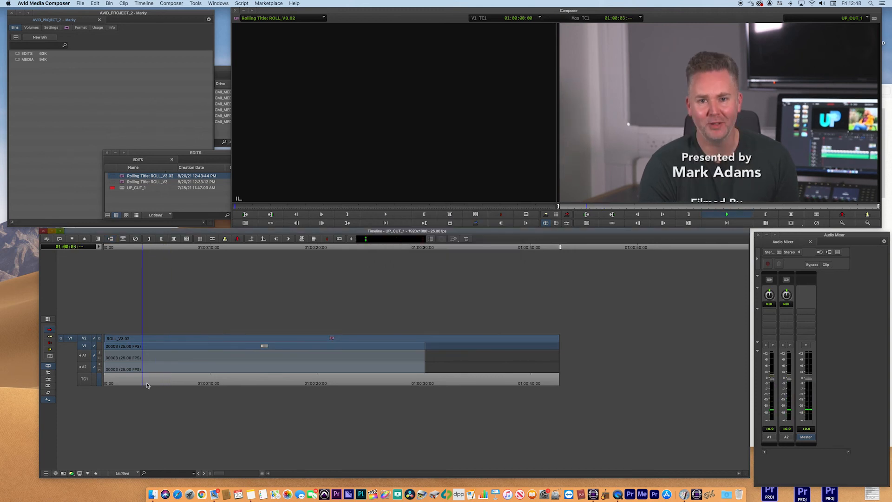
{"action": "key", "text": "Home"}
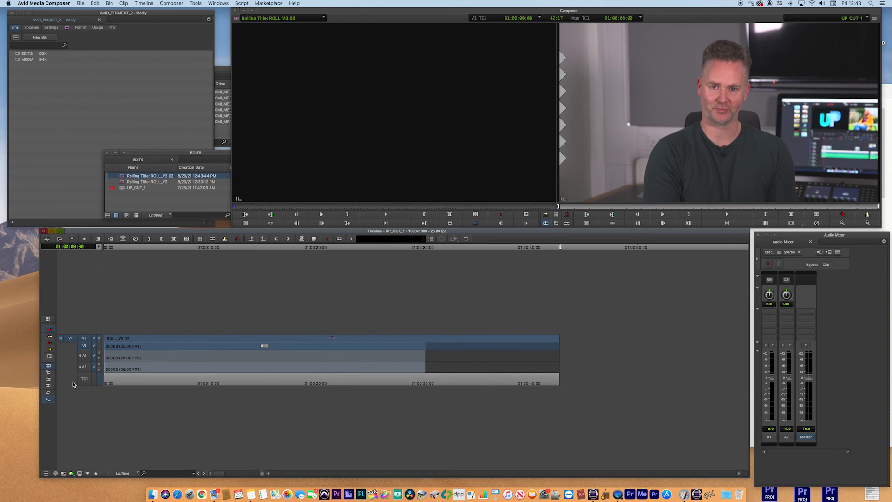
{"action": "key", "text": "space"}
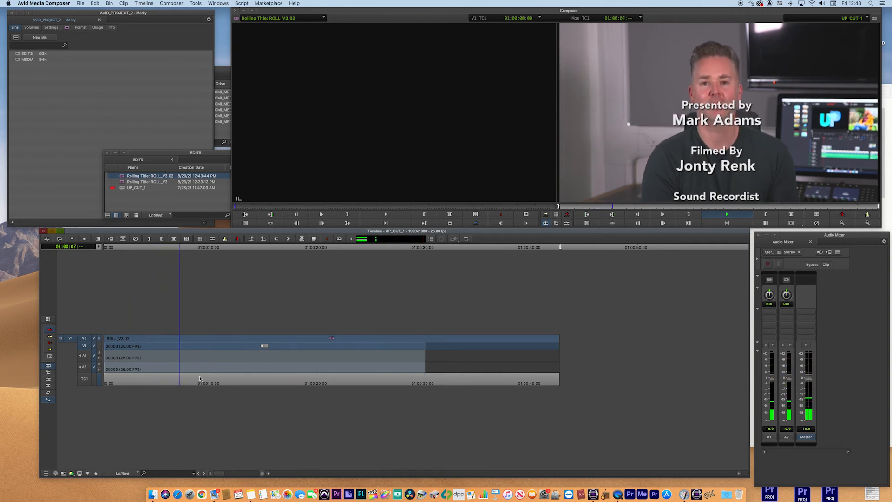
{"action": "left_click_drag", "start_coordinate": [200, 382], "coordinate": [412, 388]}
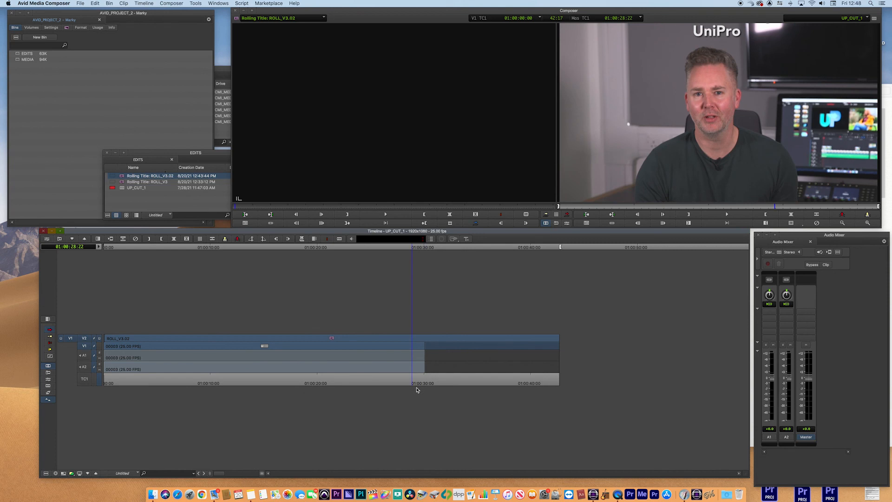
Mark the part of the rolling title on V2 that extends past the V1 clip and scrub through that section.
{"action": "key", "text": "super+z"}
{"action": "left_click_drag", "start_coordinate": [404, 380], "coordinate": [414, 382]}
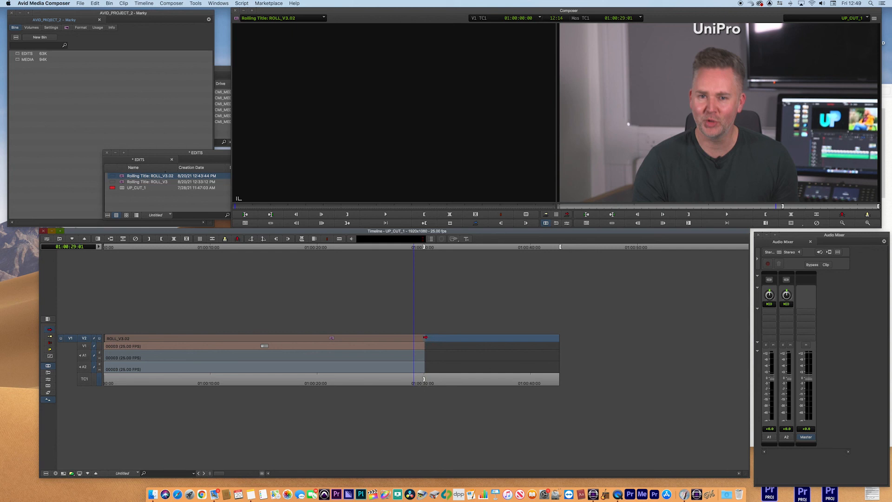
{"action": "left_click_drag", "start_coordinate": [419, 383], "coordinate": [547, 385]}
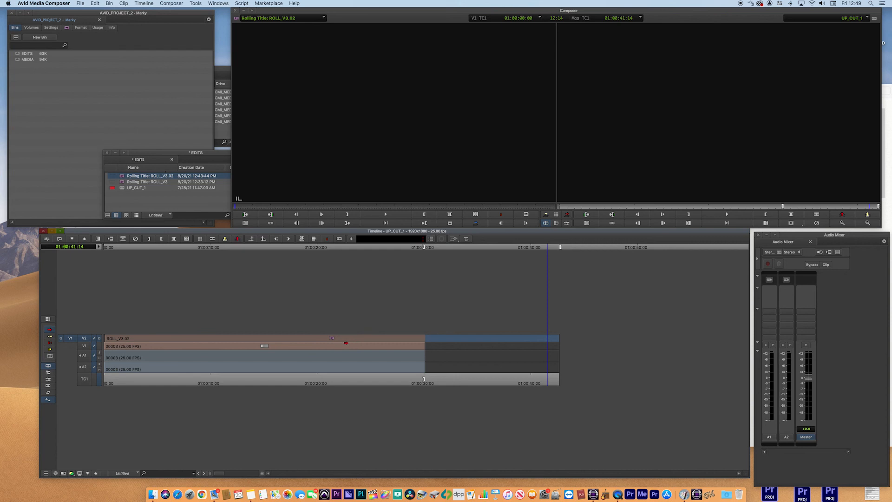
{"action": "left_click", "coordinate": [454, 381]}
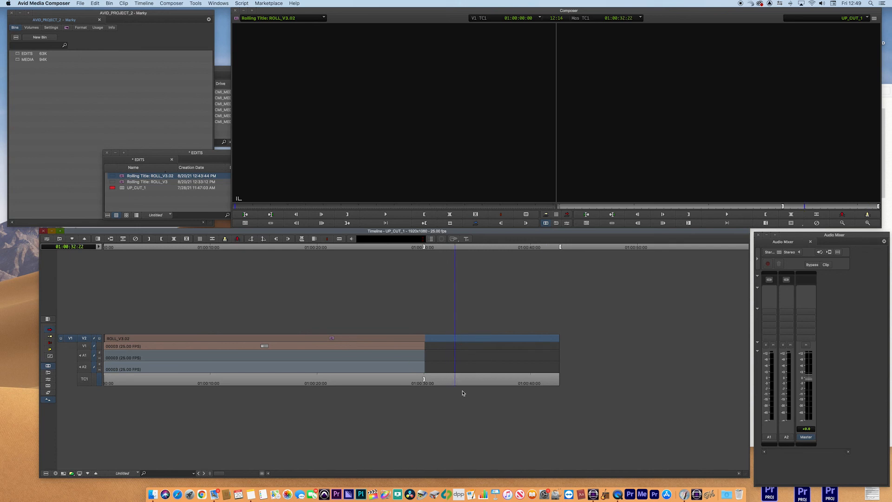
{"action": "left_click", "coordinate": [427, 383]}
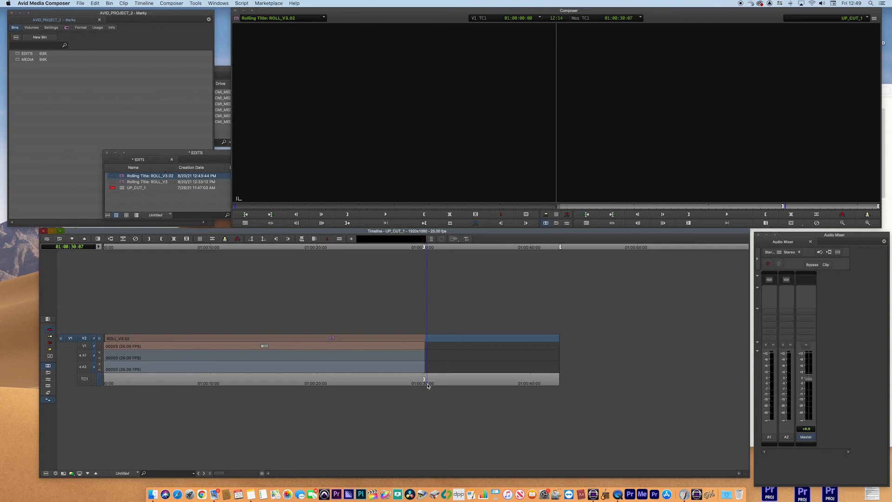